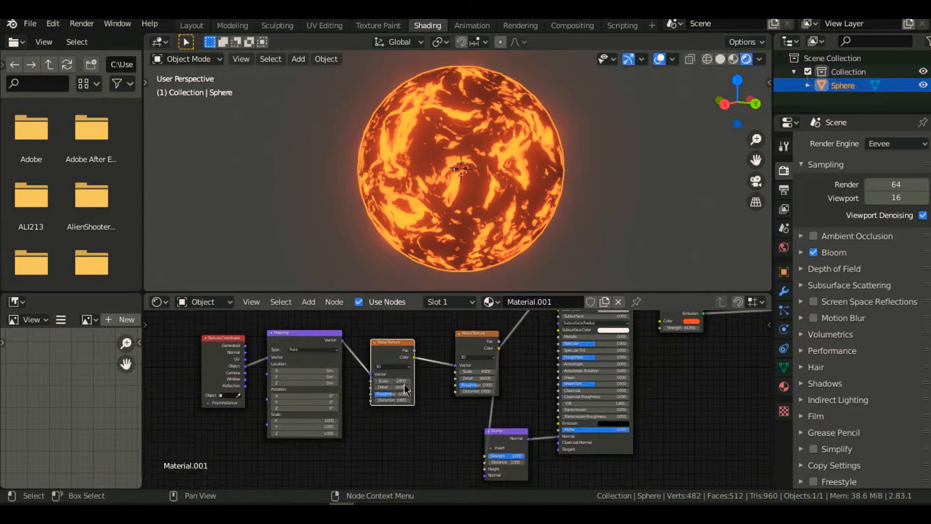
- Try shifting the ColorRamp stop in the finished lava material to change the sphere's glowing pattern
drag(404, 379, 407, 384)
middle_drag(550, 377, 407, 325)
drag(499, 349, 471, 362)
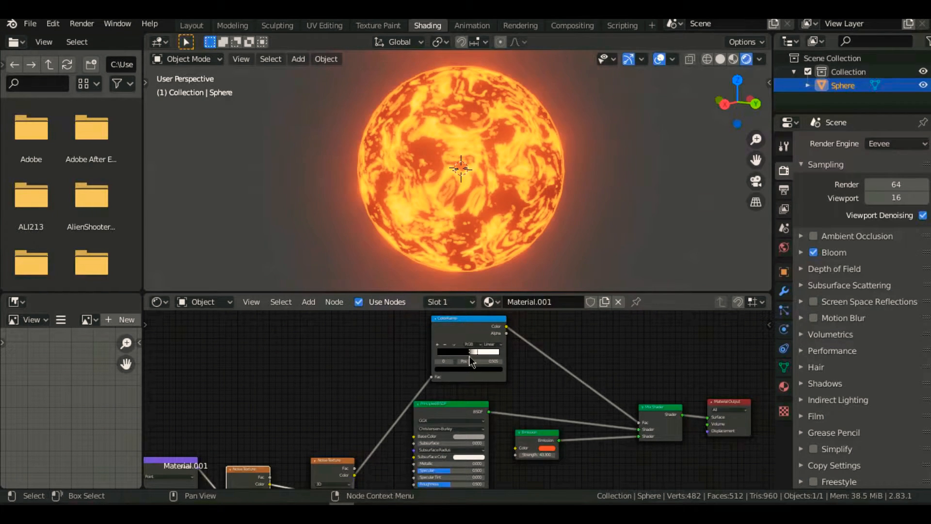
scroll(482, 429, down, 3)
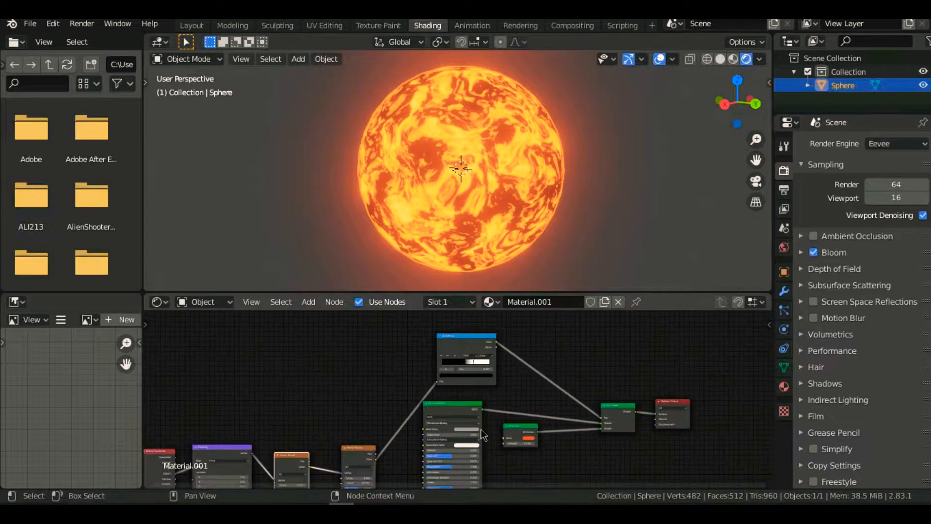
middle_drag(484, 437, 517, 388)
- Start a new file, discarding the unsaved changes of the lava sphere scene
click(27, 24)
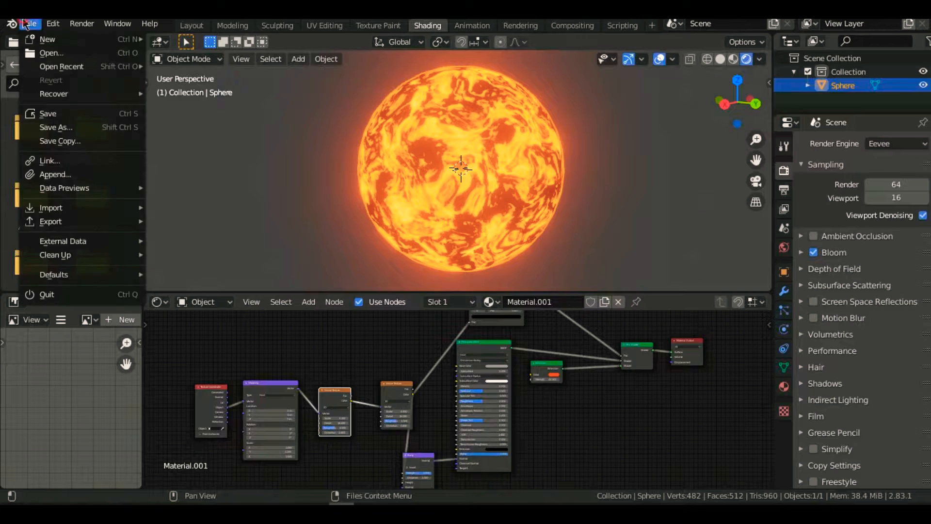
mouse_move(44, 39)
click(177, 36)
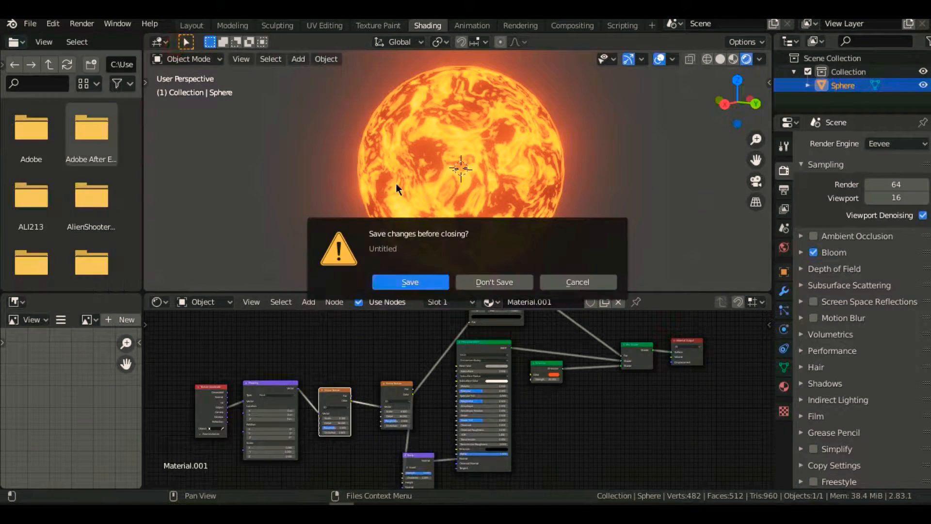
click(479, 280)
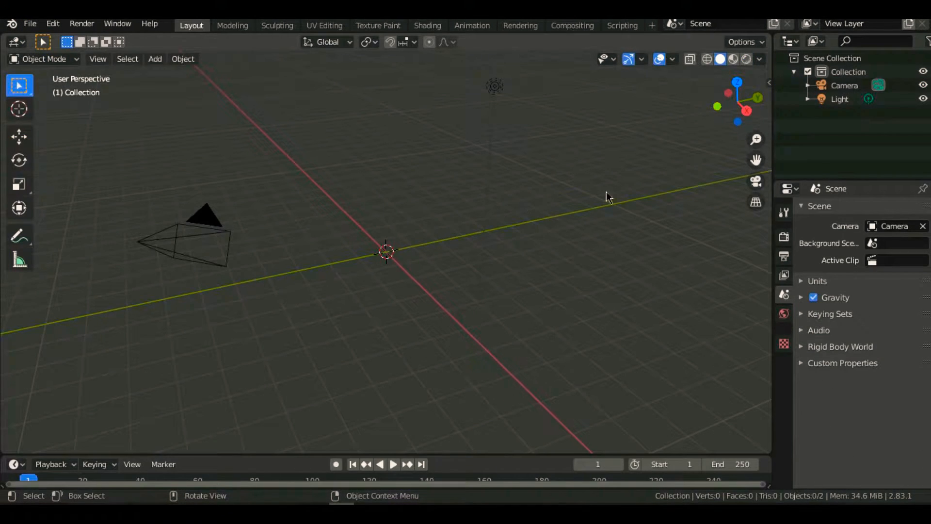
- Delete the camera and the light from the default scene
key(a)
key(x)
click(418, 246)
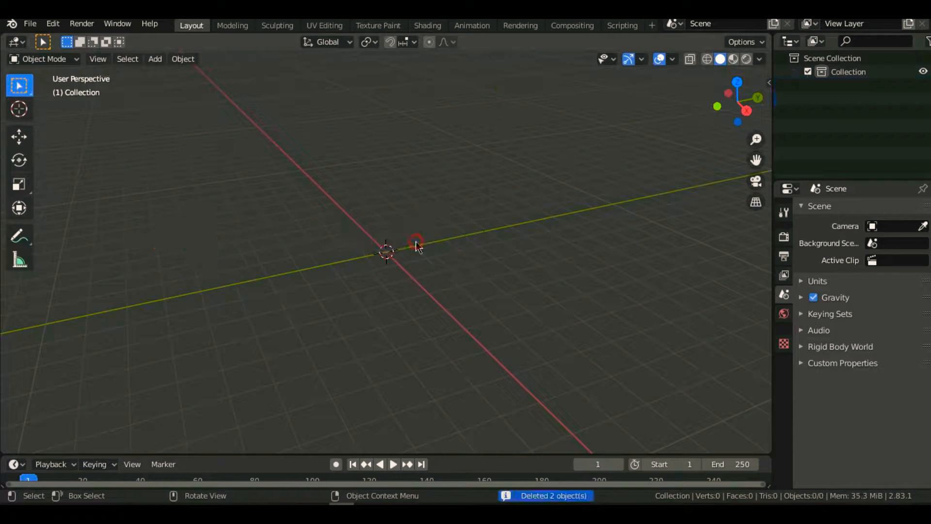
- Add a UV sphere at the world origin and shade it smooth
key(shift+a)
mouse_move(418, 237)
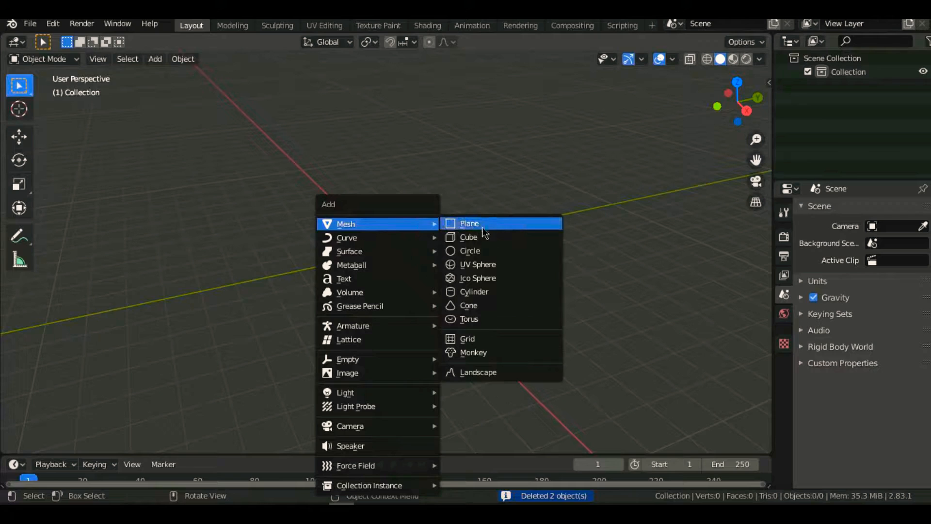
click(489, 267)
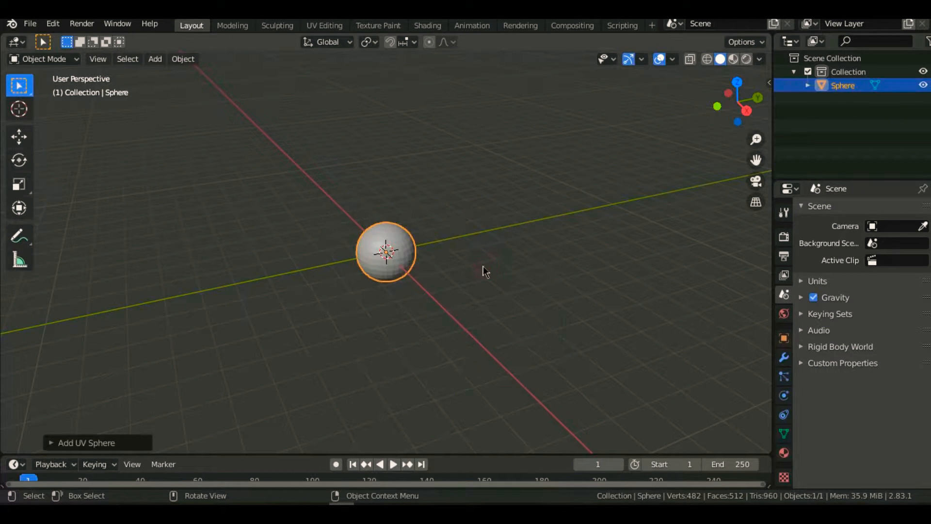
scroll(460, 270, up, 9)
scroll(472, 270, down, 2)
shift+middle_drag(431, 277, 376, 281)
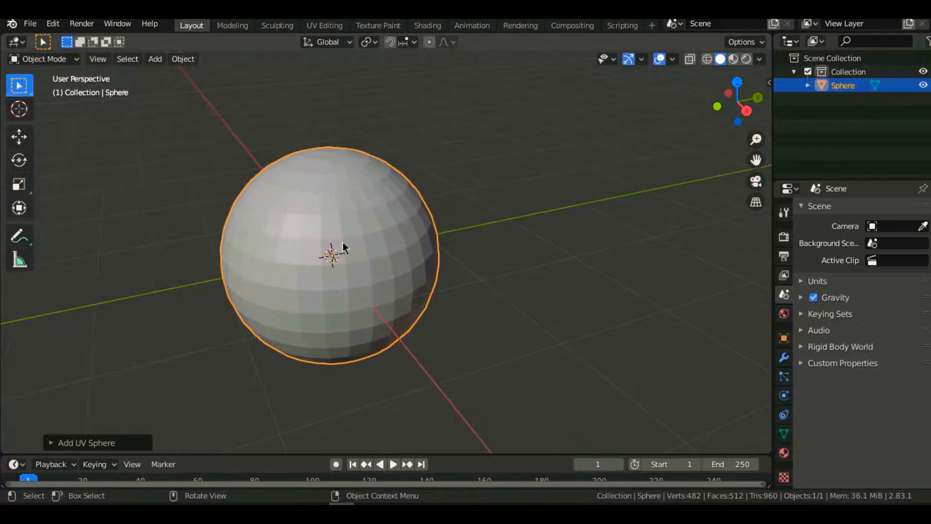
right_click(343, 248)
click(382, 222)
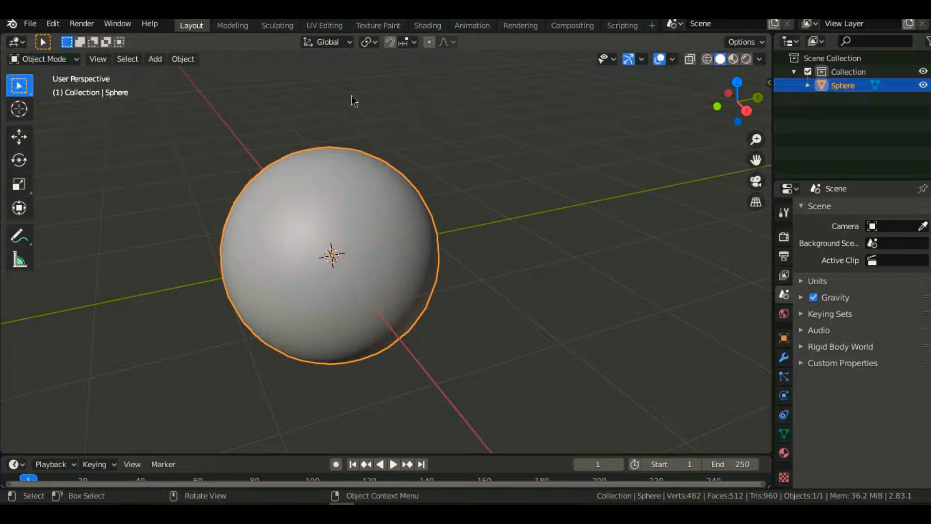
- Enable Bloom with the Eevee render engine and show the viewport in Rendered shading
click(784, 236)
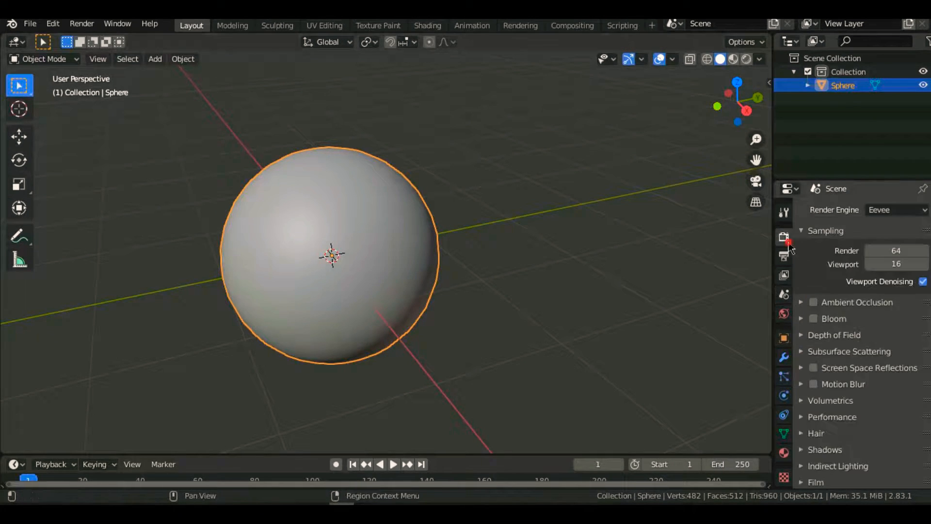
click(894, 210)
click(891, 221)
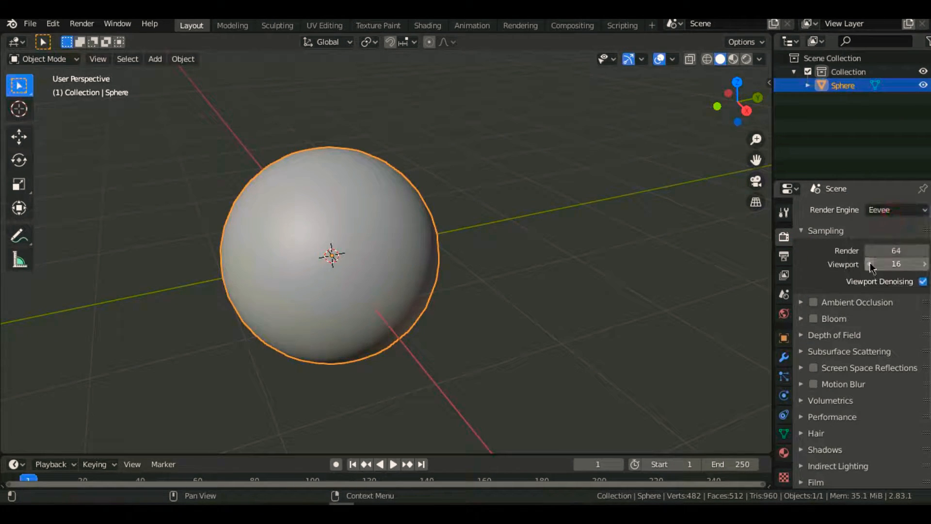
click(814, 318)
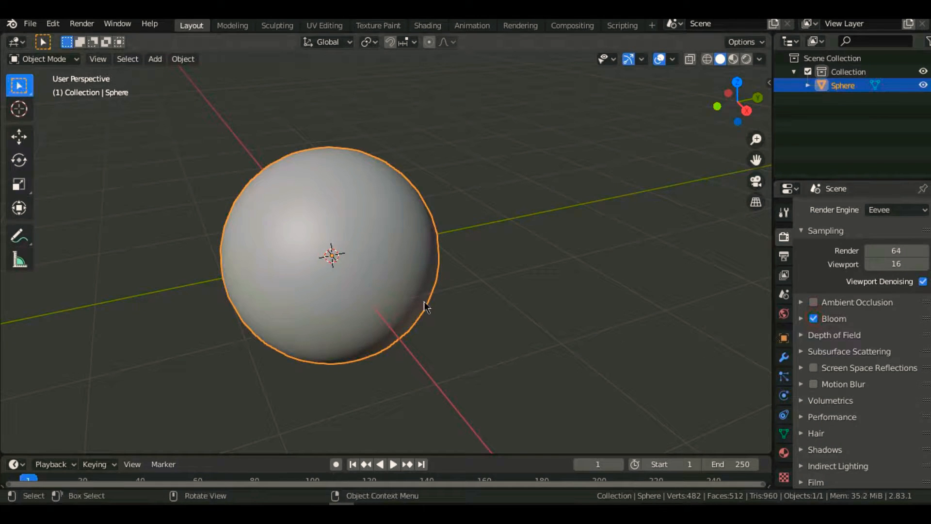
key(z)
click(483, 224)
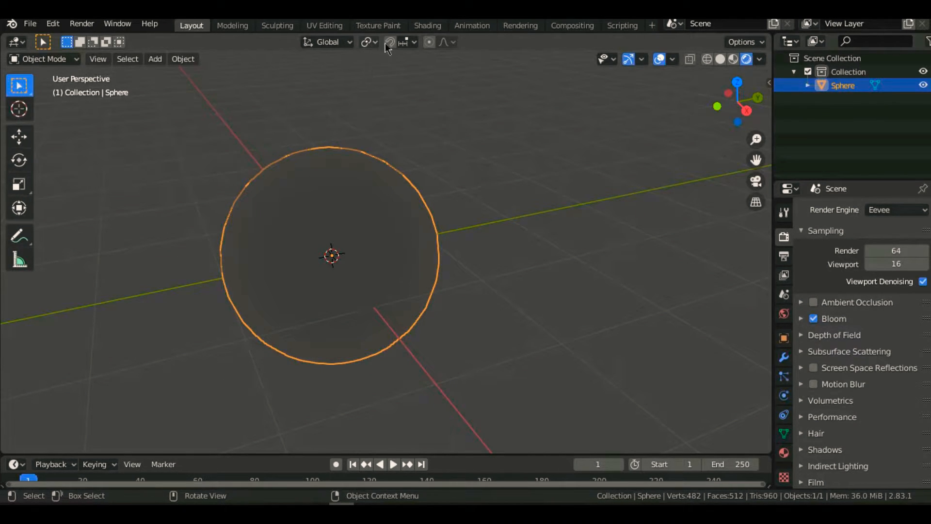
- Switch to the Shading workspace and create a new material for the sphere
click(427, 25)
click(482, 286)
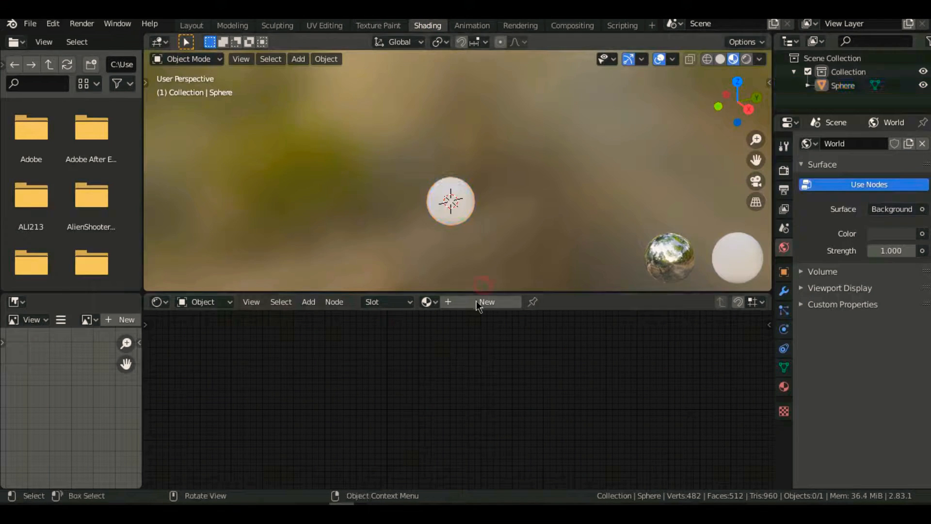
click(483, 302)
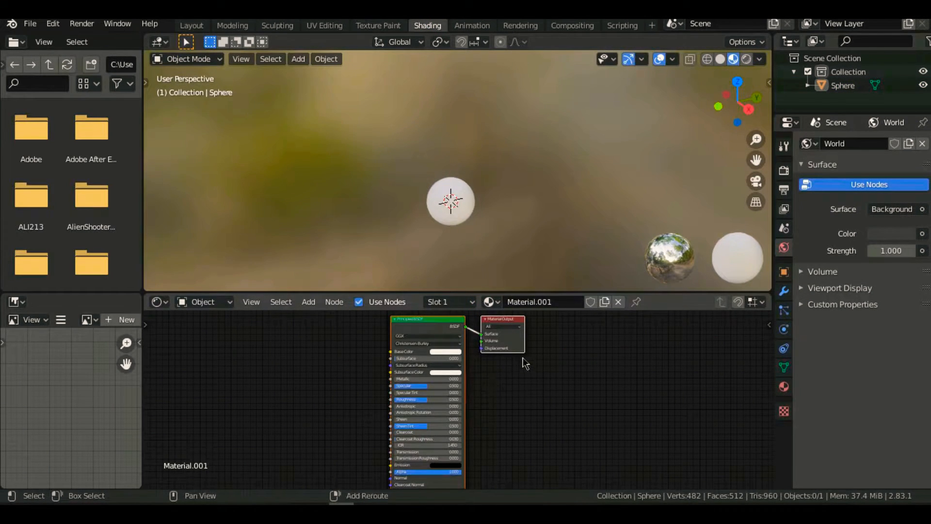
- Move the Material Output node well away from the Principled BSDF and set the viewport to Rendered shading
scroll(531, 383, up, 2)
scroll(582, 432, up, 4)
scroll(601, 445, down, 3)
click(605, 448)
scroll(614, 435, down, 3)
shift+middle_drag(605, 421, 478, 408)
drag(427, 372, 721, 361)
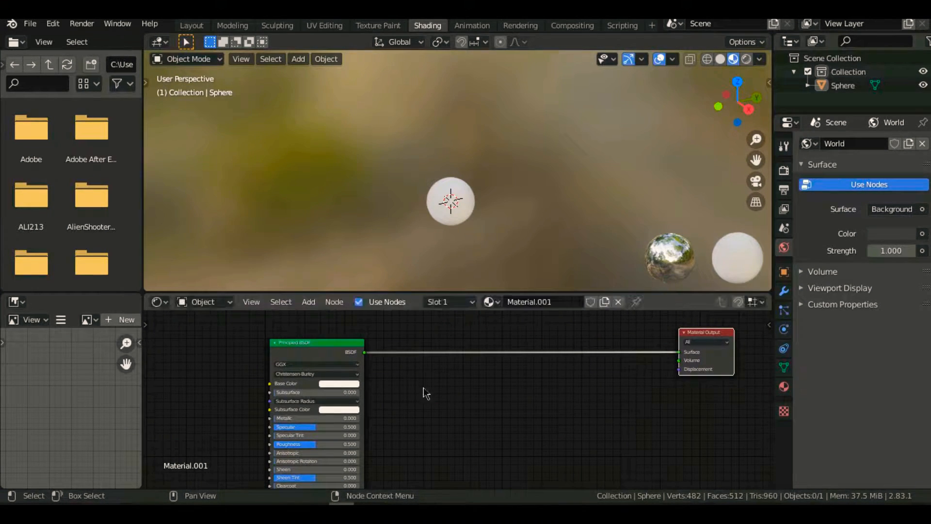
key(z)
click(447, 140)
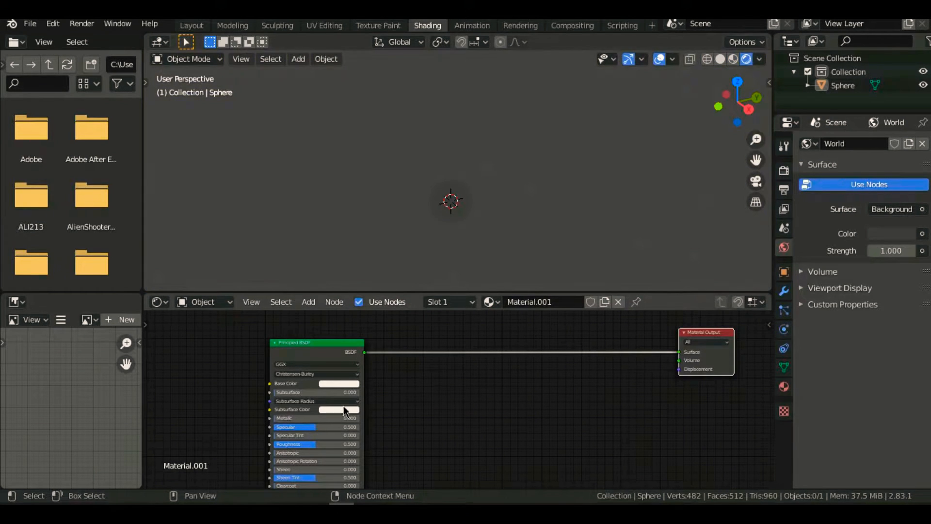
- Darken the Base Color of the Principled BSDF to a mid grey
click(342, 384)
click(387, 301)
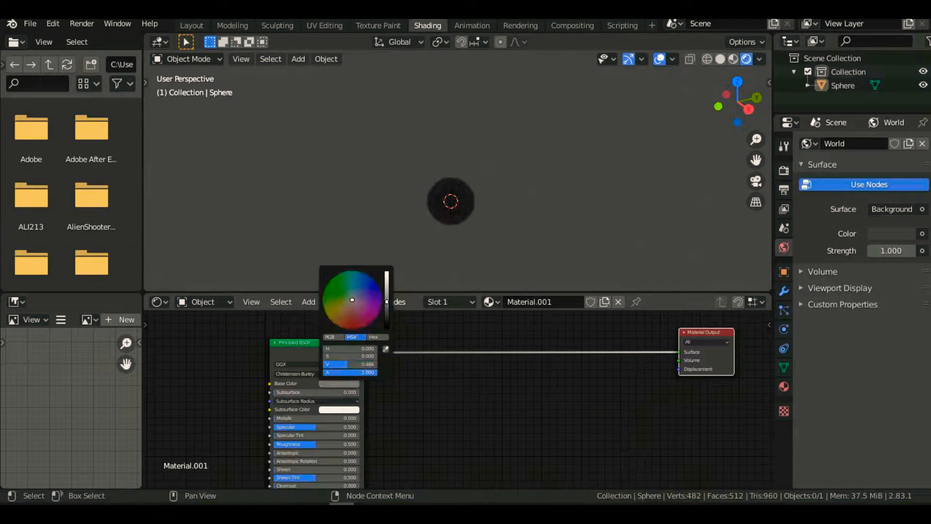
scroll(410, 260, up, 5)
click(357, 385)
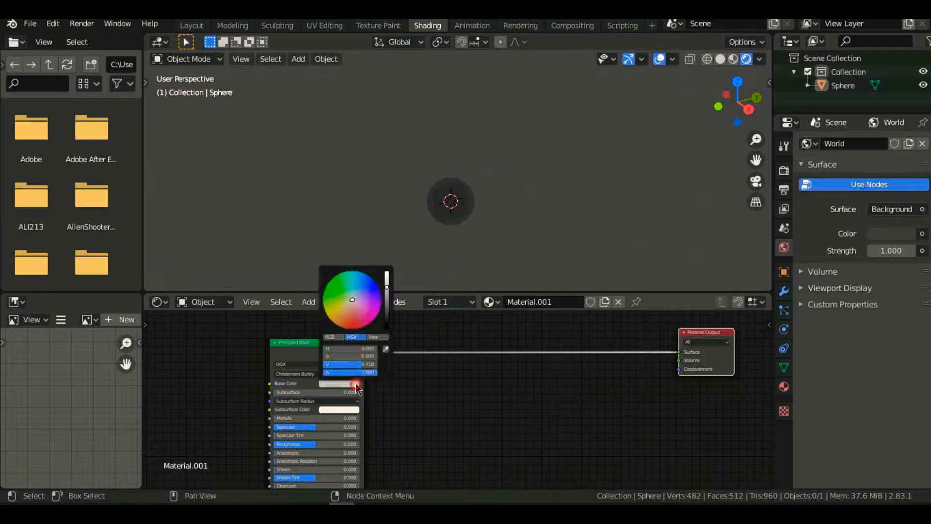
click(386, 299)
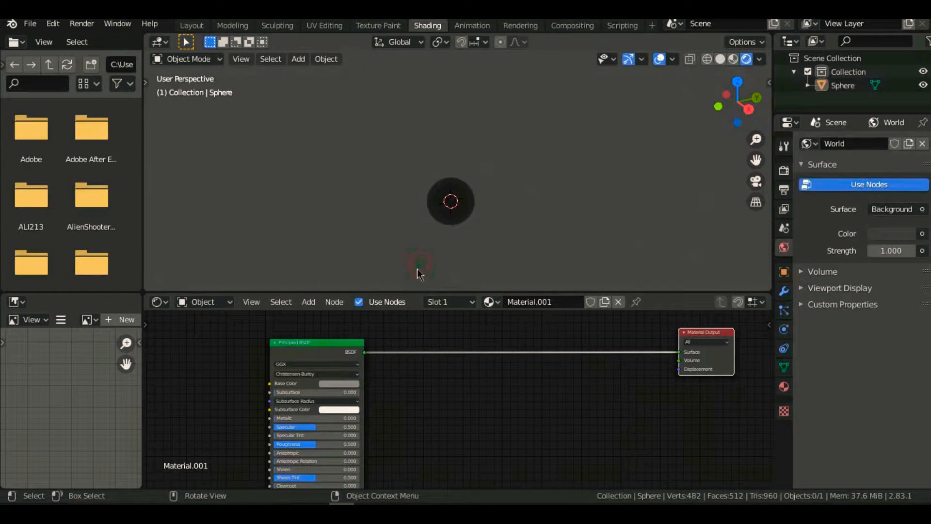
- Add a Mix Shader node on the link between the Principled BSDF and the Material Output
scroll(472, 248, up, 6)
scroll(479, 206, up, 4)
scroll(478, 213, down, 2)
key(shift+a)
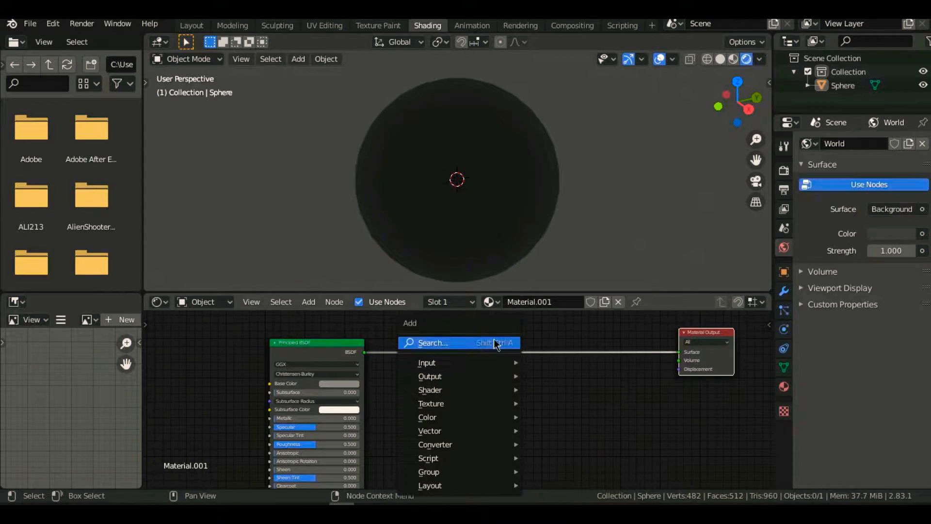
click(492, 343)
text(mix)
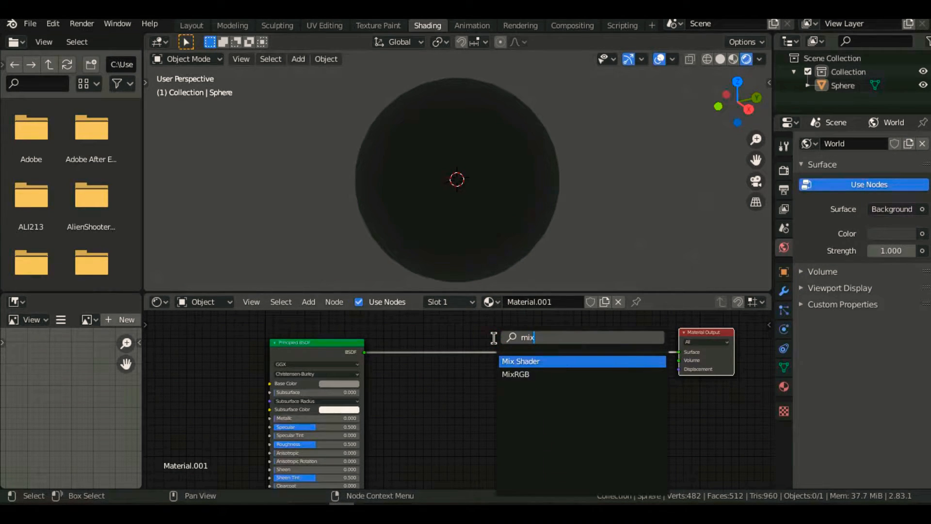
click(583, 363)
click(583, 360)
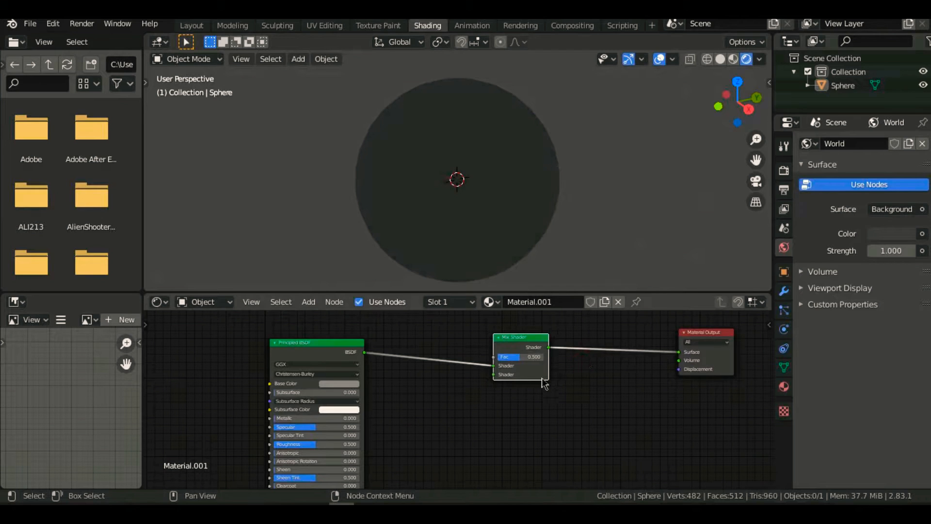
- Add an Emission node below the link and connect it to the second Shader input of the Mix Shader
key(shift+a)
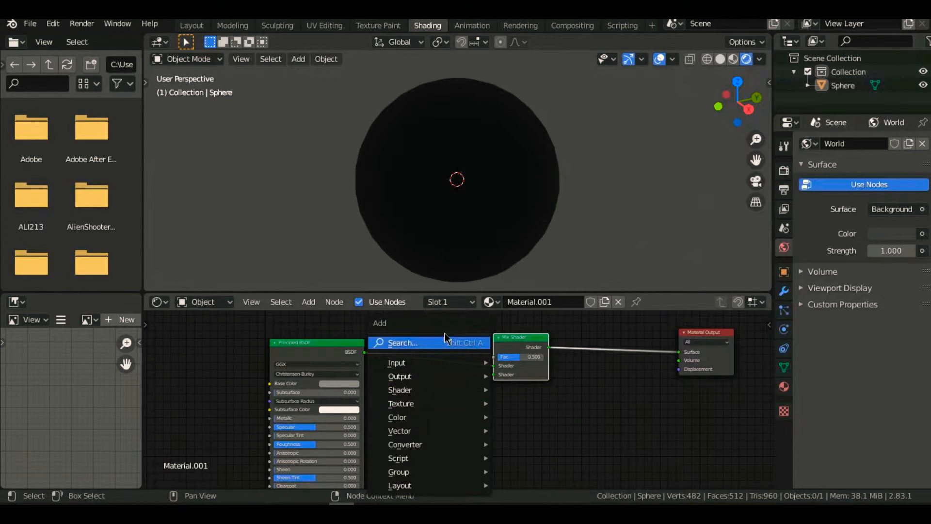
click(446, 342)
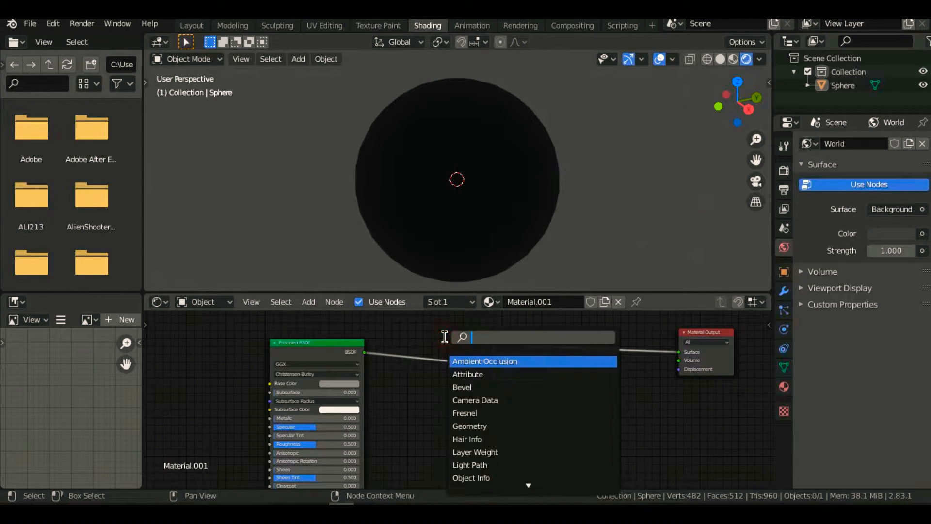
text(emi)
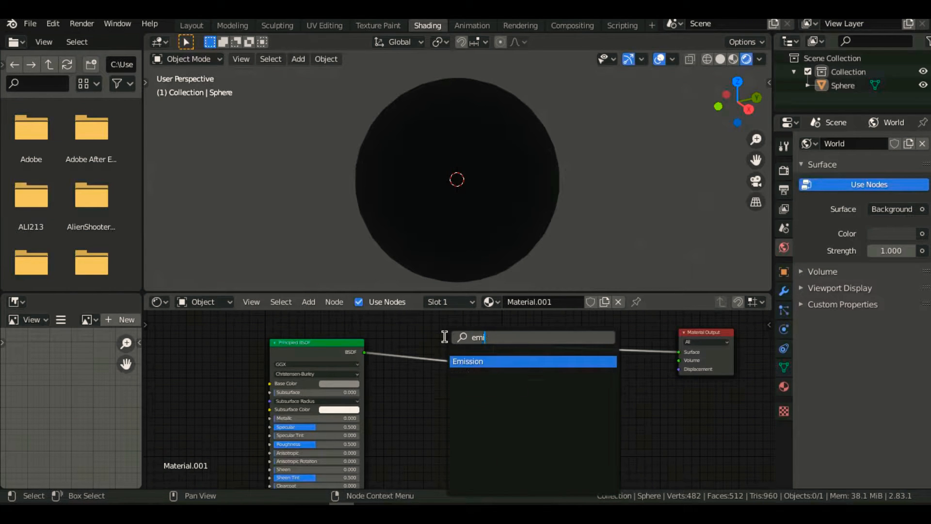
click(524, 361)
click(473, 416)
drag(448, 397, 494, 374)
- Set the Emission color to orange with hue 0.055 and saturation 1, and its strength to 24.4
click(428, 409)
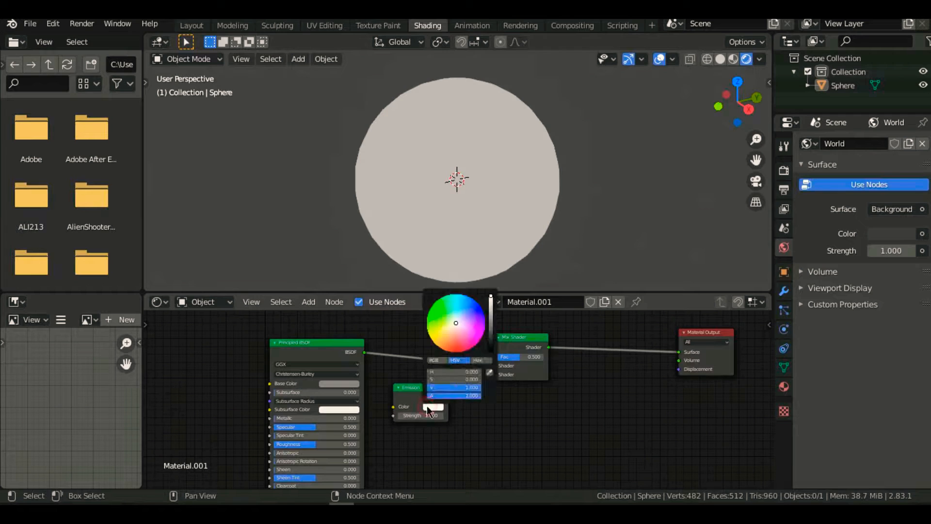
drag(449, 351, 445, 350)
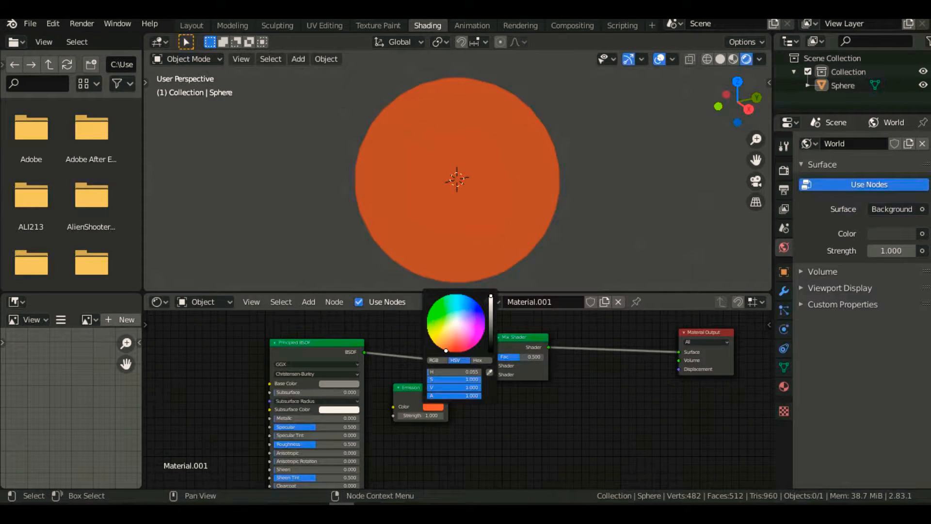
text(24)
key(Return)
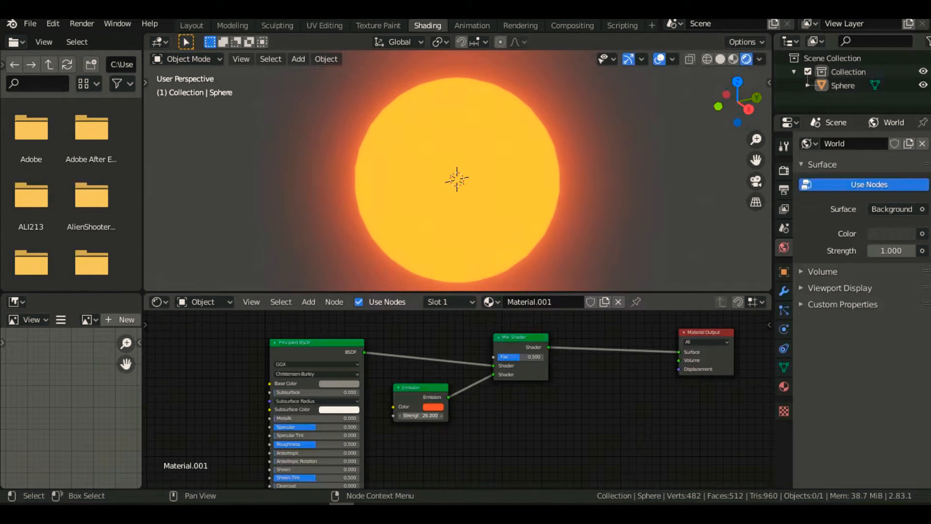
- Add a ColorRamp node above the Principled BSDF and connect its Color output to the Mix Shader's Fac input
scroll(455, 443, down, 5)
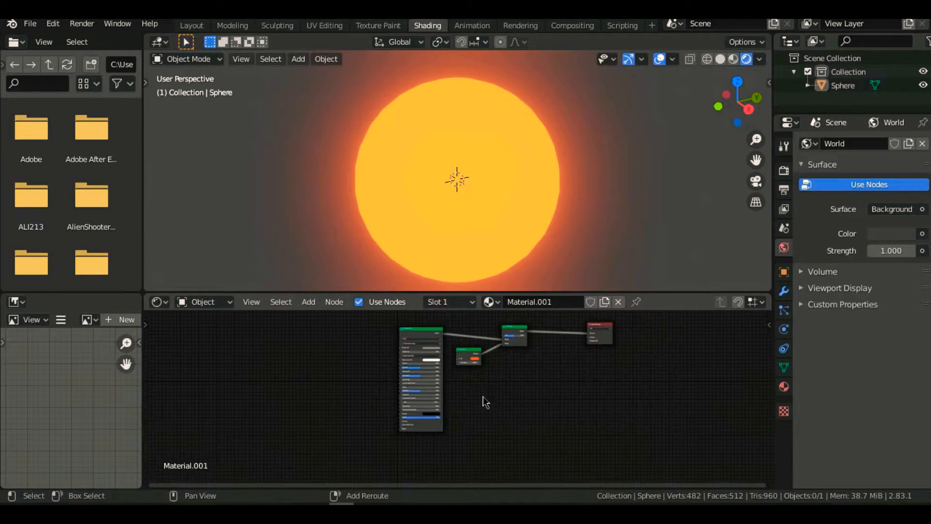
scroll(428, 405, up, 3)
shift+scroll(417, 369, up, 3)
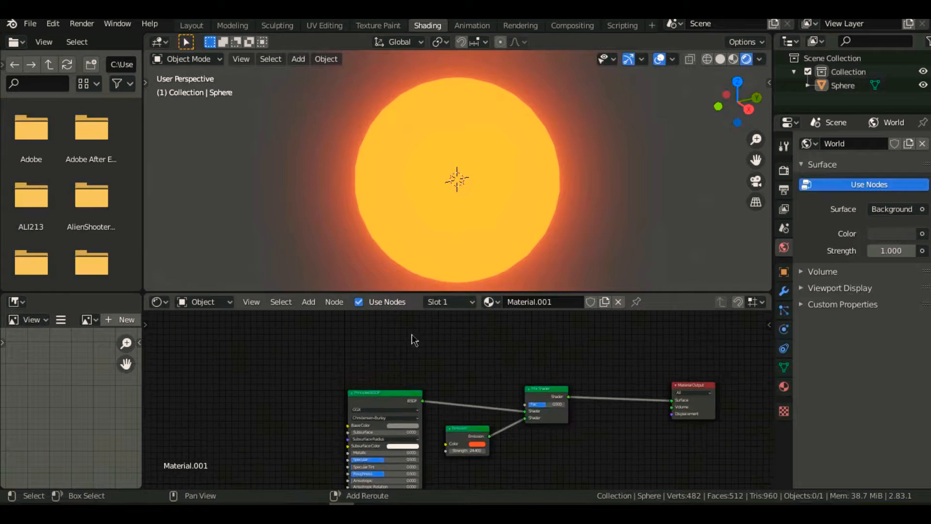
key(shift+a)
click(380, 343)
text(colo)
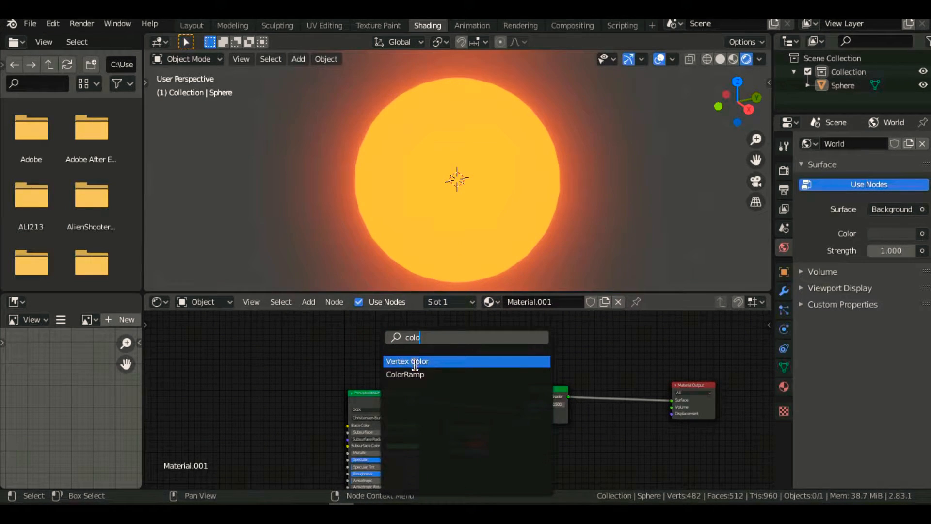
click(405, 374)
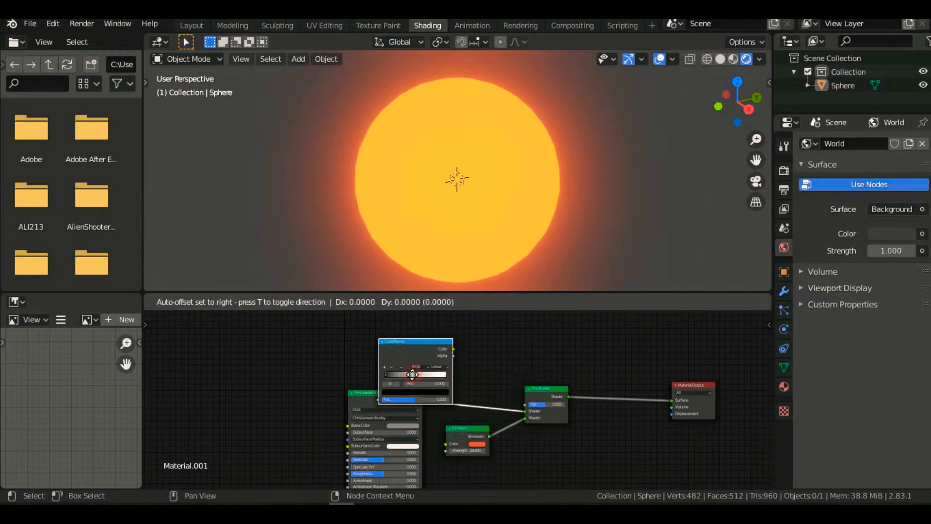
click(469, 326)
drag(456, 320, 535, 404)
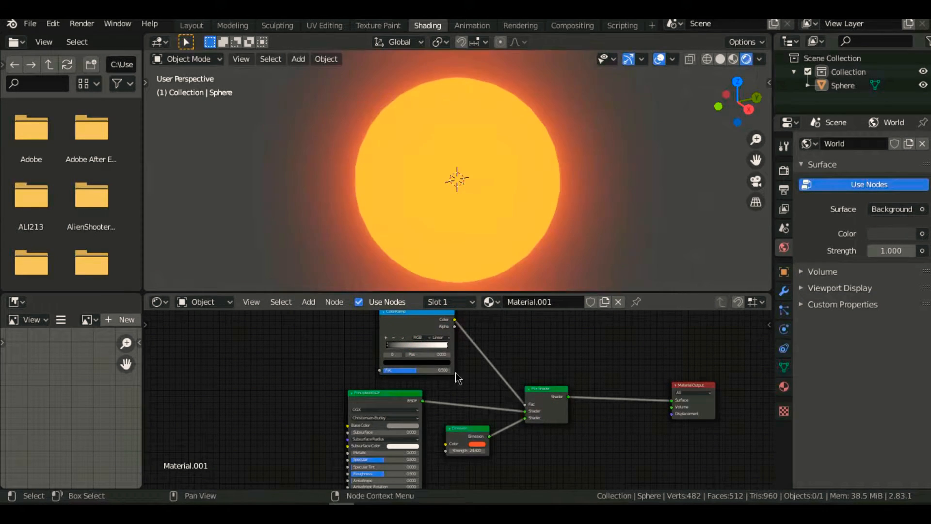
scroll(465, 374, up, 4)
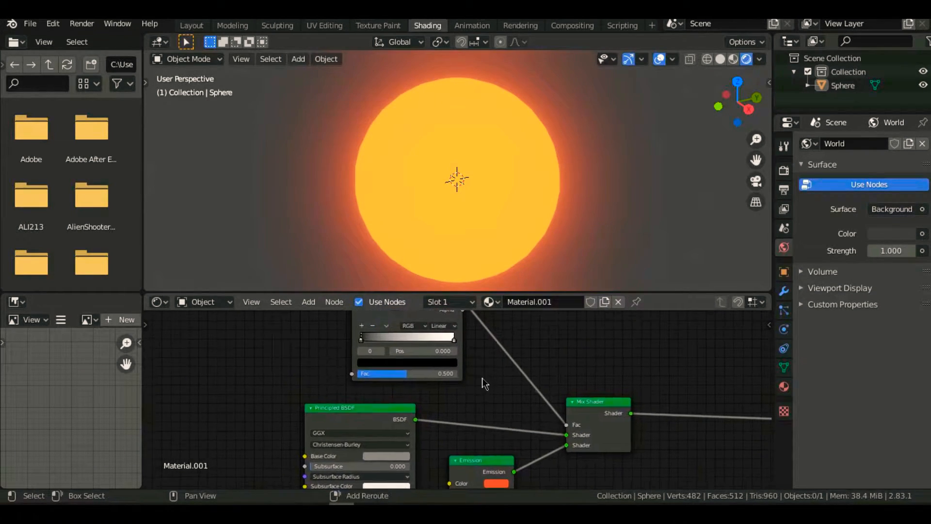
middle_drag(482, 378, 504, 435)
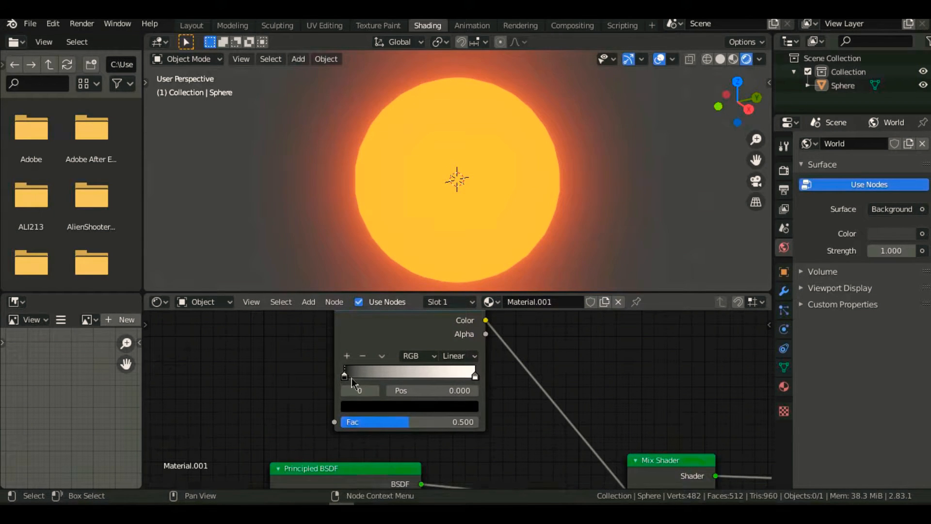
drag(344, 376, 303, 388)
drag(474, 377, 499, 379)
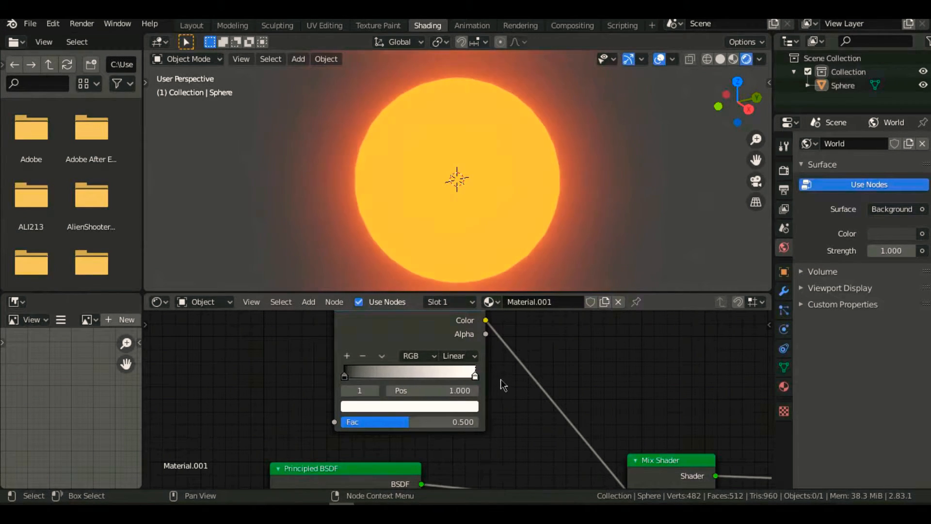
- Add a Noise Texture node before the ColorRamp and connect its Color output to the ColorRamp's Fac input
scroll(295, 393, down, 2)
key(shift+a)
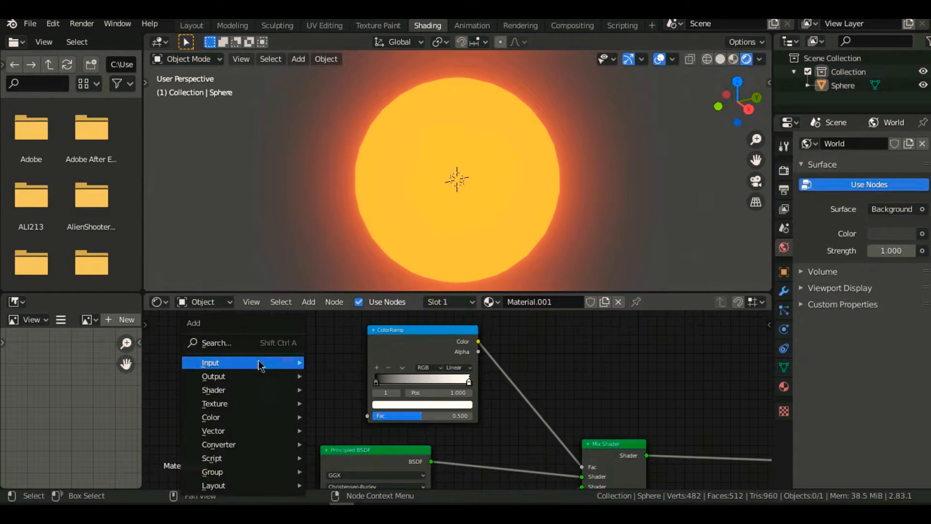
click(251, 345)
text(nois)
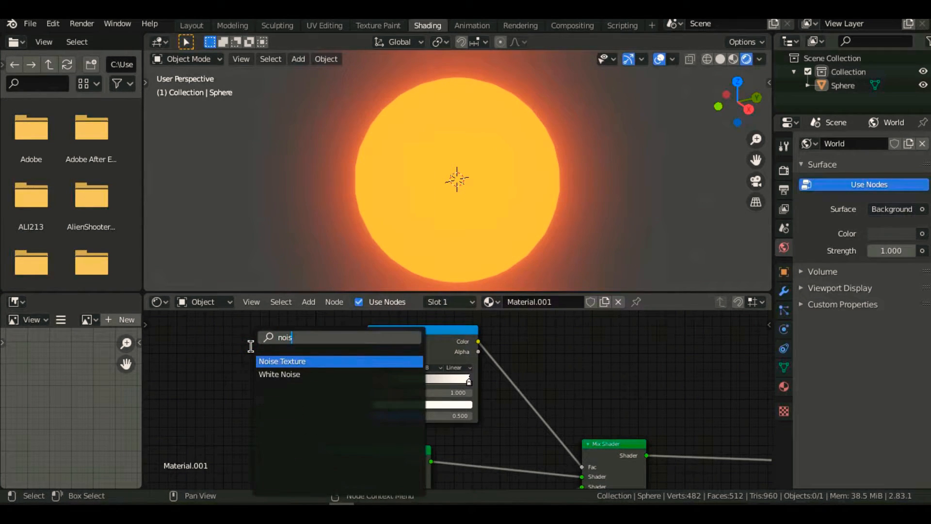
click(319, 361)
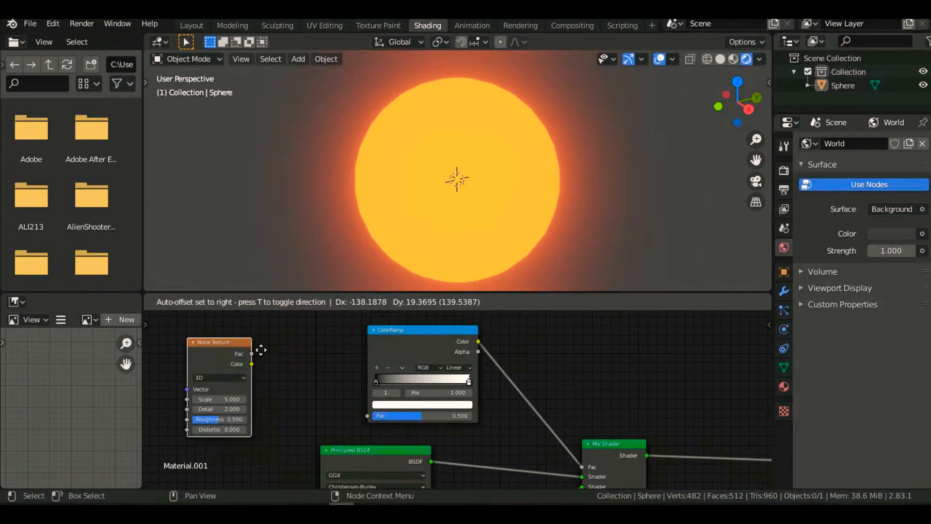
click(292, 342)
drag(287, 357, 367, 416)
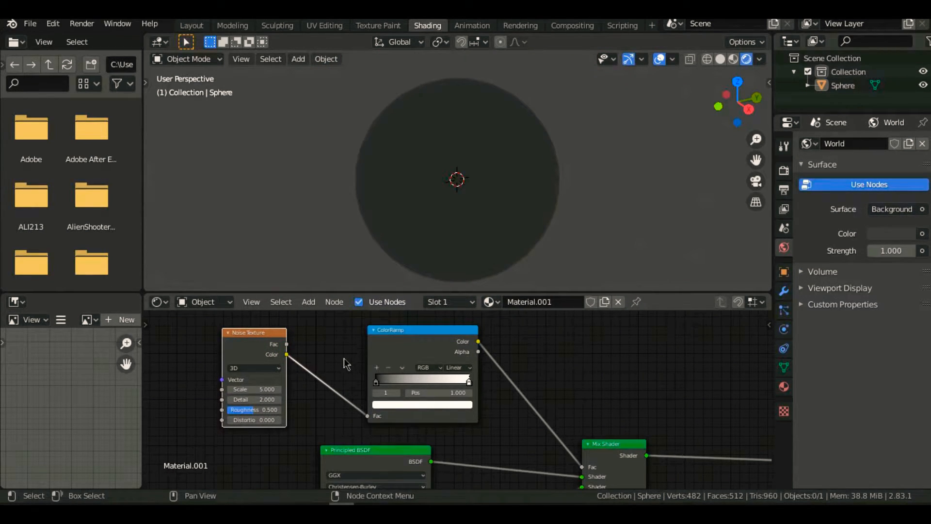
- Move the ColorRamp's black stop to position 0.500 so dark patches break up the sphere's glow
drag(375, 383, 420, 386)
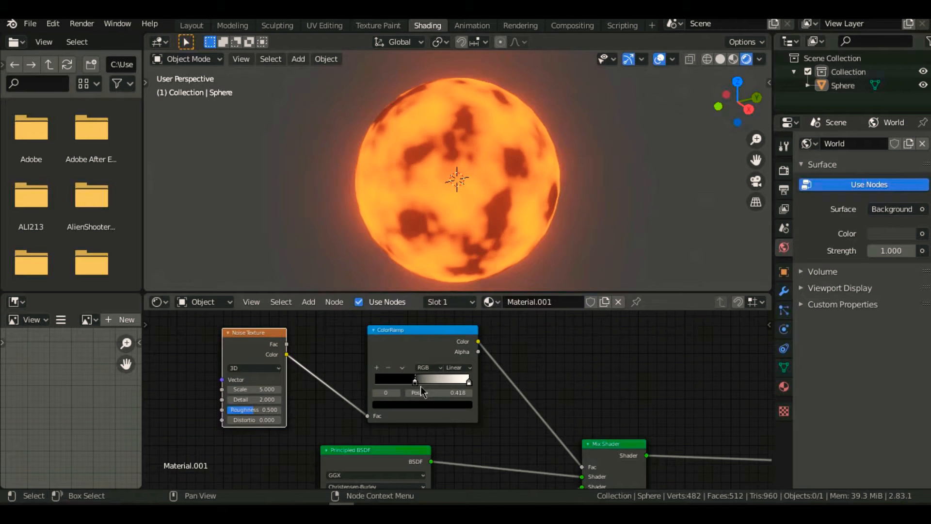
middle_drag(520, 231, 342, 236)
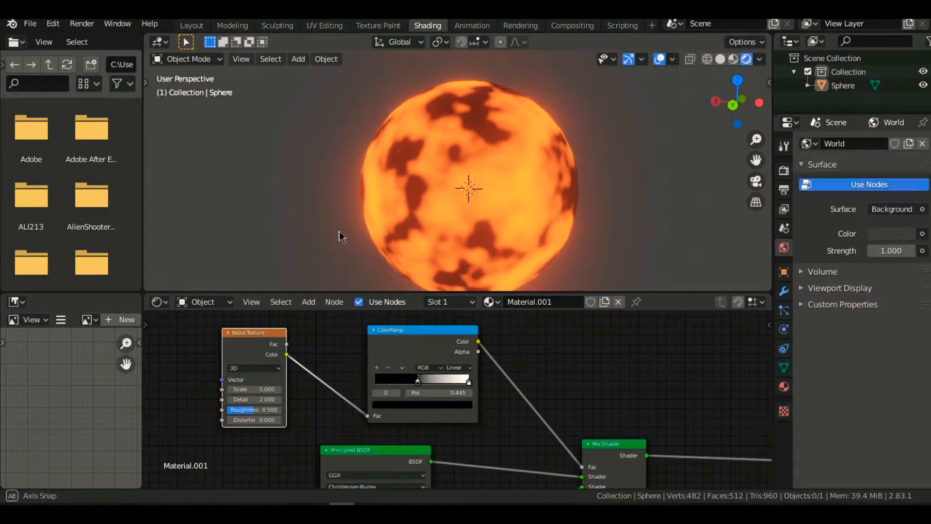
mouse_move(418, 382)
mouse_down()
mouse_move(429, 388)
mouse_move(414, 391)
mouse_move(426, 389)
mouse_up()
middle_drag(398, 244, 409, 260)
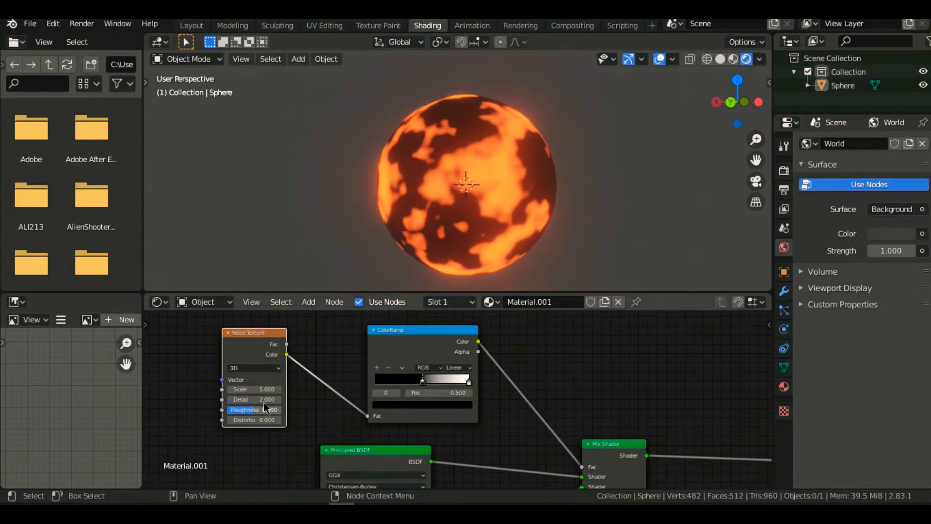
- Set the Noise Texture's Detail to 16 and check the finer pattern around the sphere
drag(272, 400, 291, 399)
scroll(420, 131, up, 5)
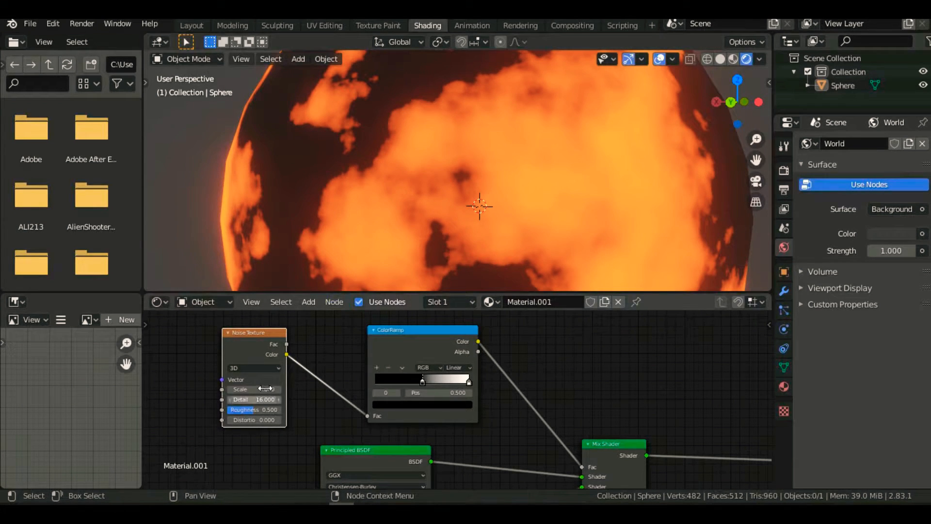
mouse_move(262, 390)
mouse_down()
mouse_move(281, 389)
mouse_move(265, 390)
mouse_up()
scroll(349, 267, down, 5)
middle_drag(350, 266, 485, 281)
- Move the ColorRamp's black stop to position 0.482 and set the Noise Texture's Scale to 6.1
drag(423, 385, 414, 381)
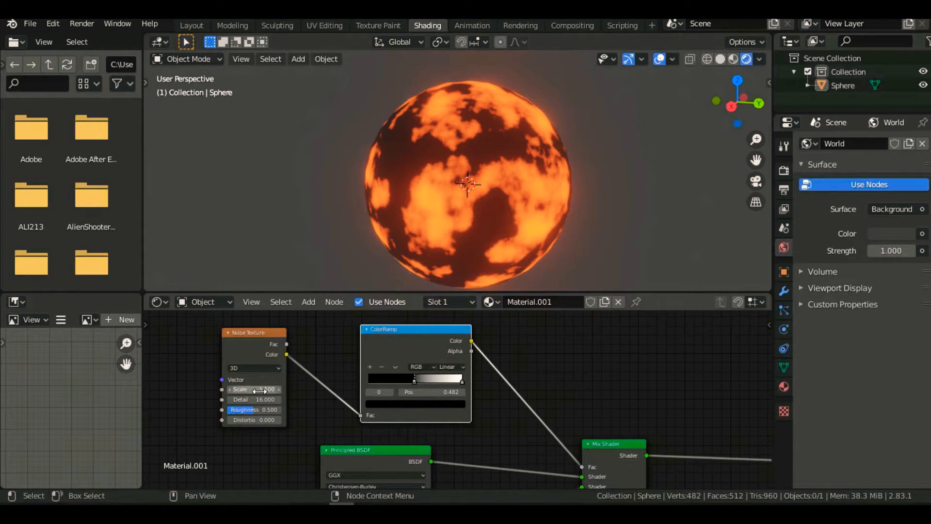
drag(255, 389, 266, 389)
middle_drag(412, 270, 295, 203)
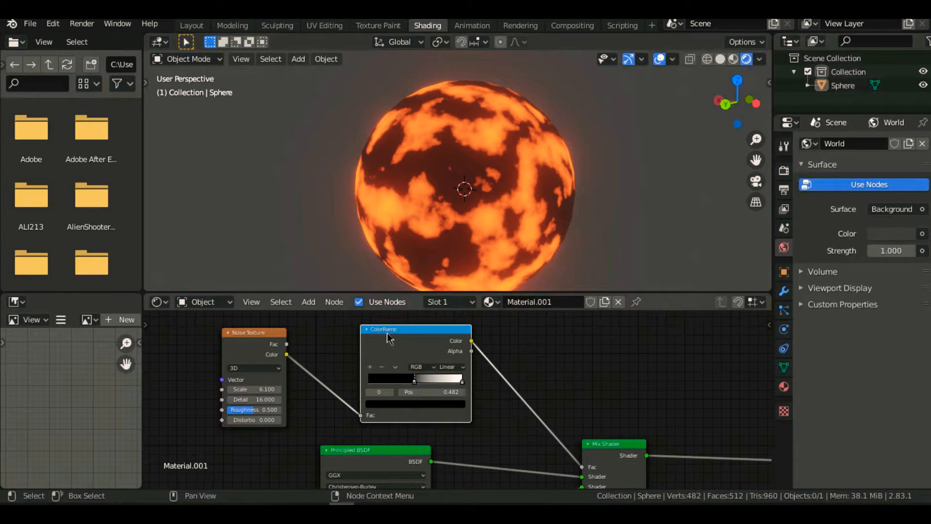
- Set the Noise Texture's Distortion to 0.5 and view the sphere from another side
click(251, 419)
text(0.0)
key(Return)
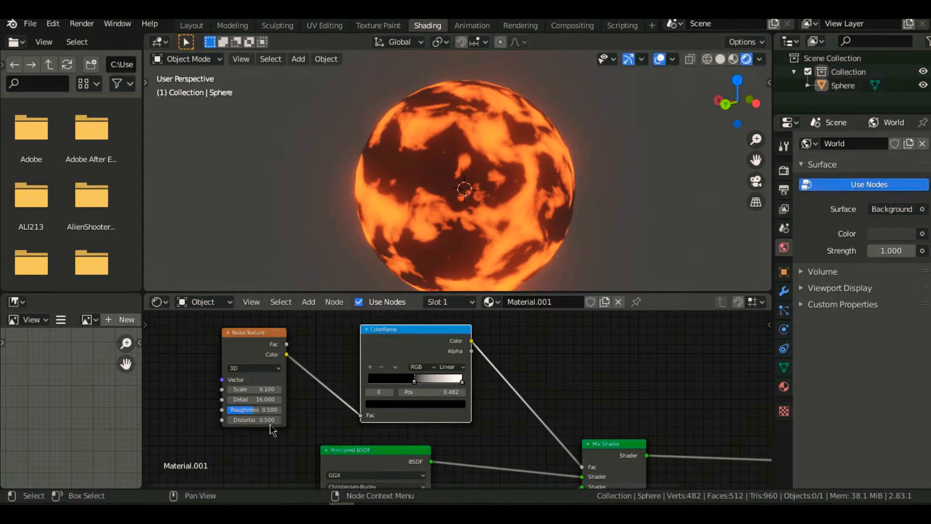
middle_drag(543, 261, 403, 236)
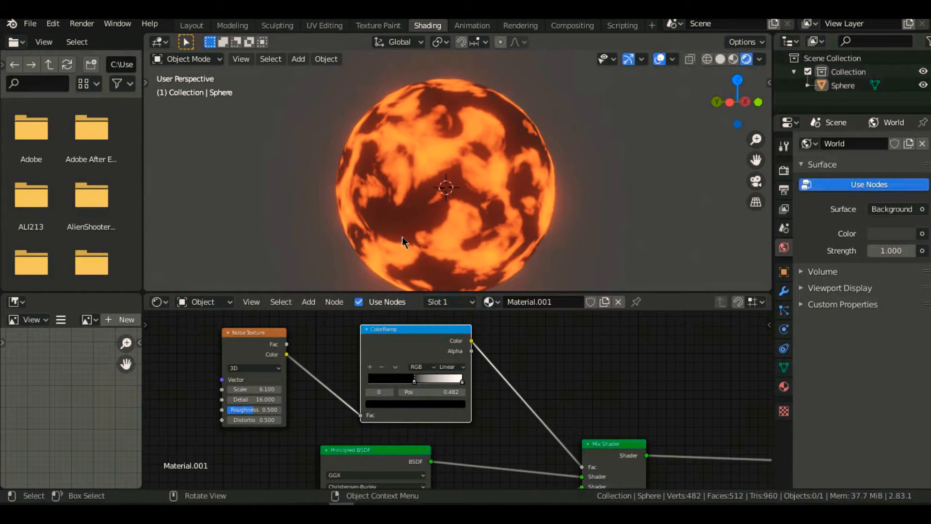
- Search the add-on preferences for "node" to check that Node Wrangler is enabled, and close the preferences
scroll(447, 411, down, 1)
shift+middle_drag(518, 389, 679, 400)
shift+middle_drag(564, 390, 500, 338)
click(53, 23)
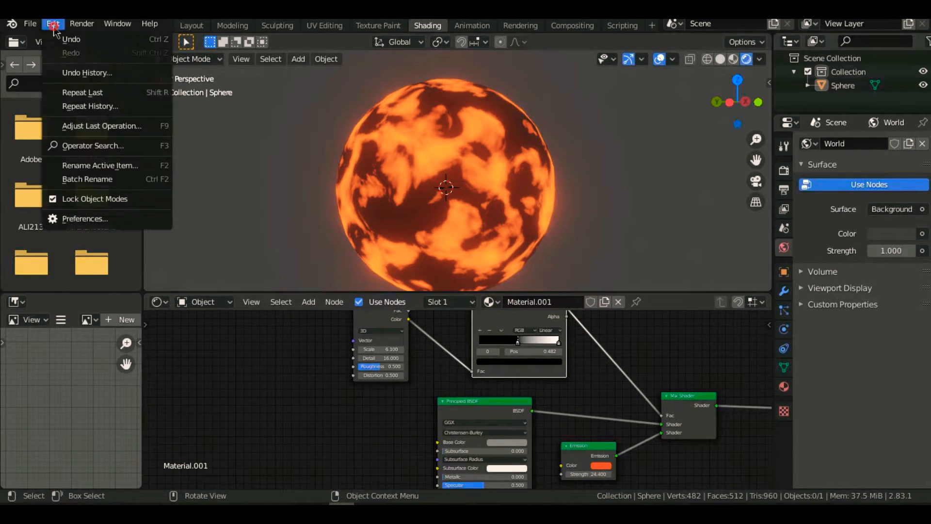
click(111, 218)
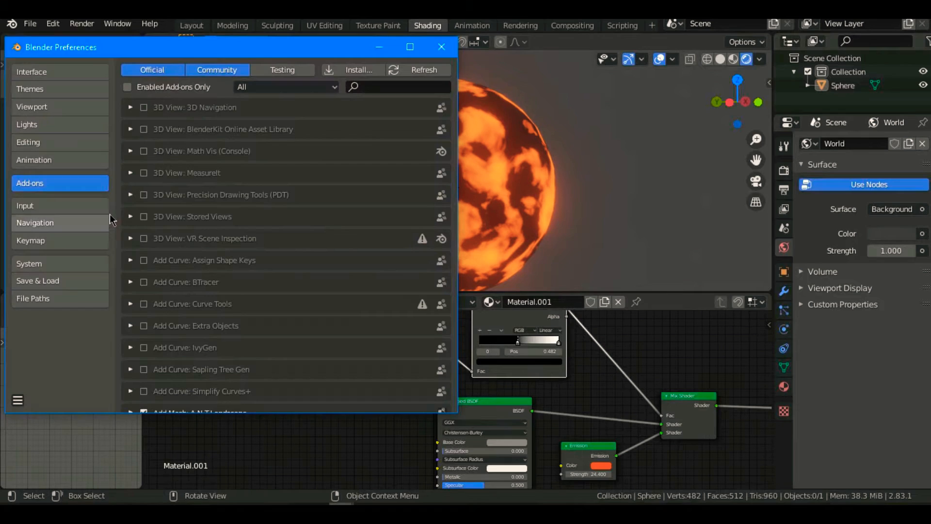
click(377, 86)
text(node)
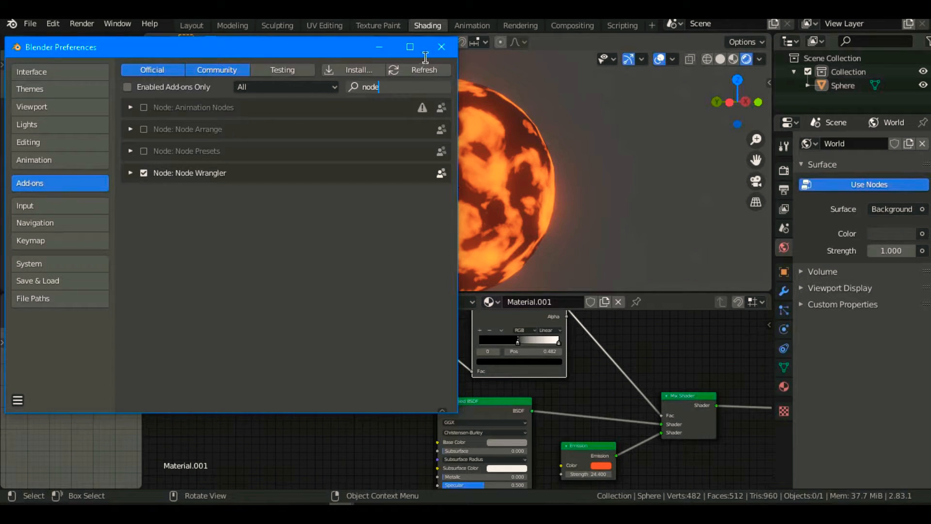
click(441, 47)
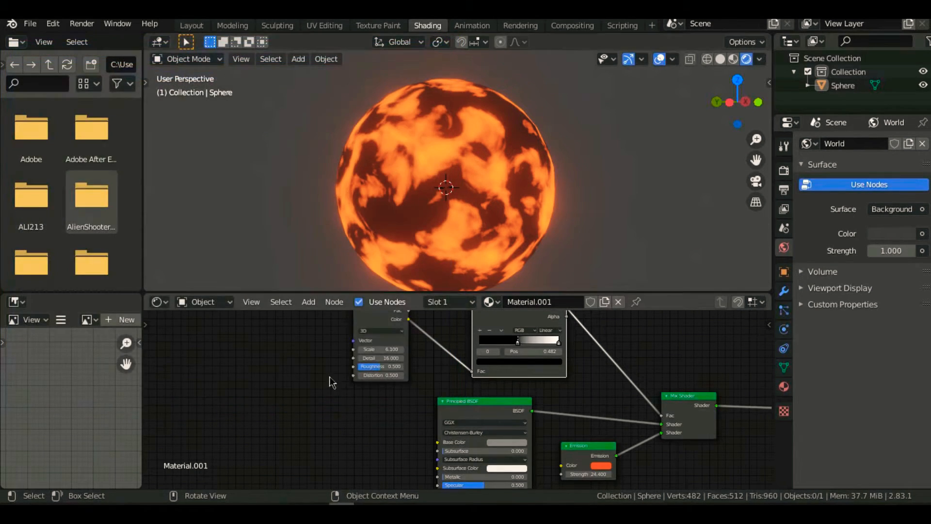
- Add linked Texture Coordinate and Mapping nodes in front of the Noise Texture with Node Wrangler
middle_drag(334, 357, 343, 395)
click(381, 350)
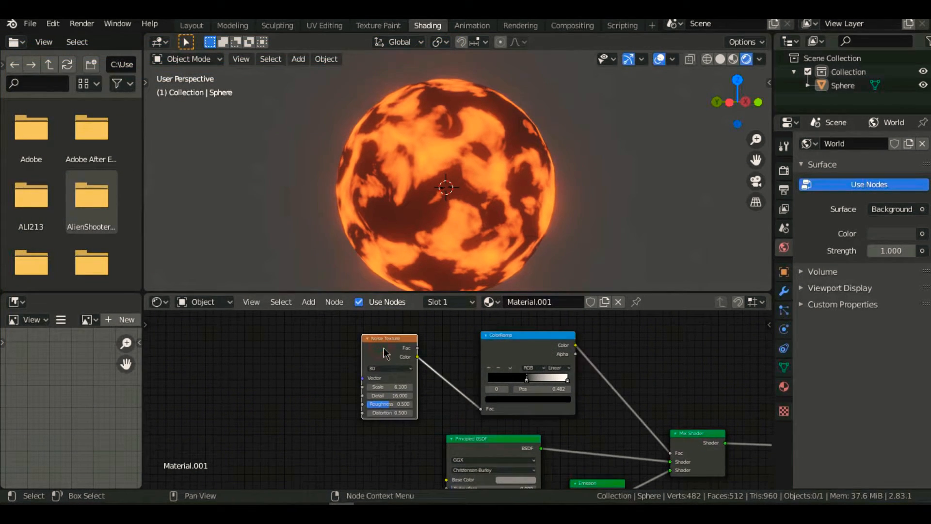
key(ctrl+t)
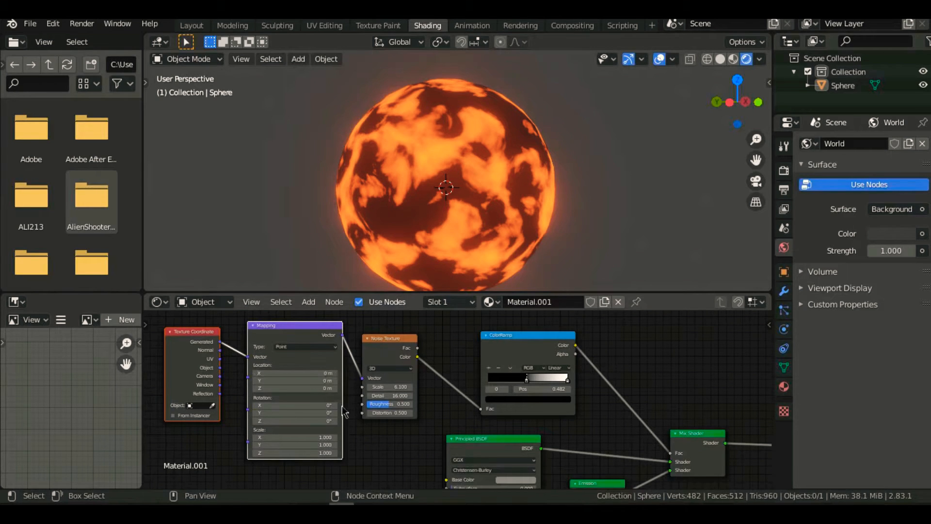
- Examine the Texture Coordinate node's outputs and the Mapping node's location, rotation and scale settings
middle_drag(159, 404, 276, 365)
scroll(370, 349, down, 3)
middle_drag(361, 358, 343, 391)
scroll(308, 447, up, 4)
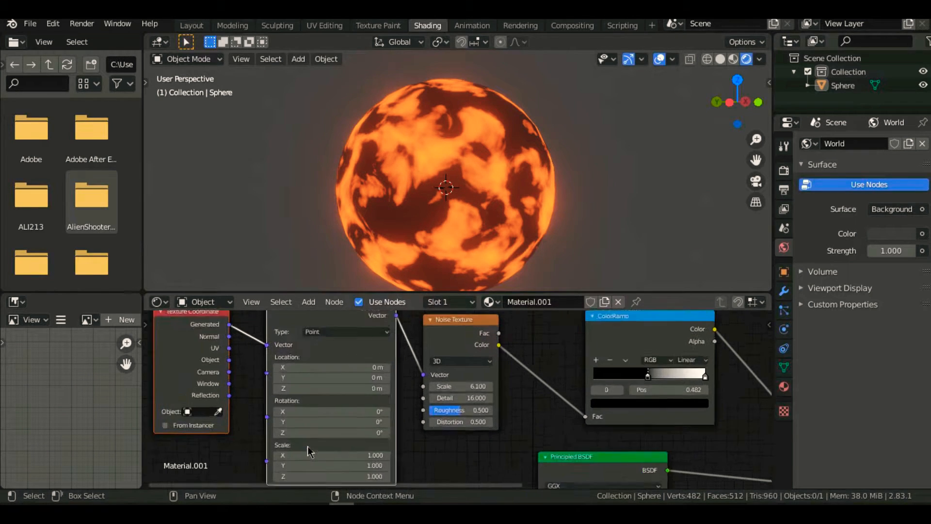
middle_drag(223, 379, 256, 422)
scroll(224, 364, up, 3)
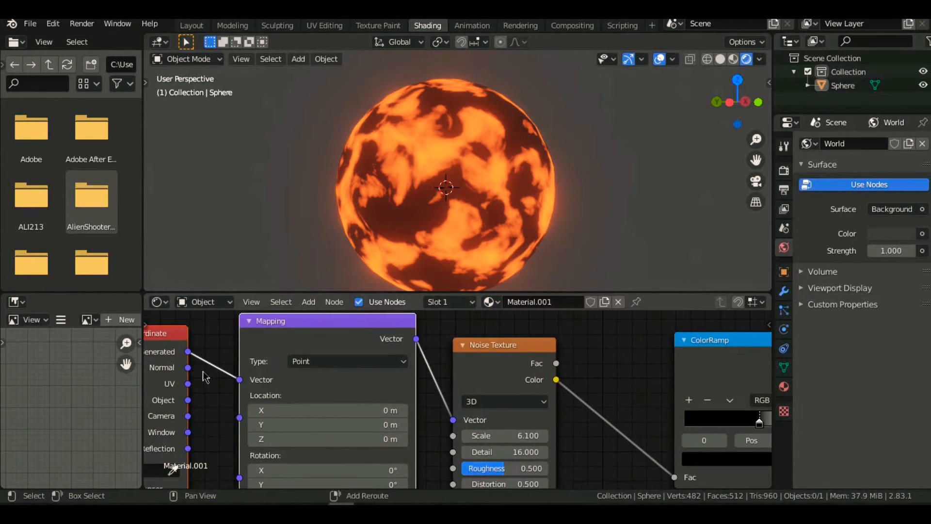
middle_drag(202, 373, 311, 362)
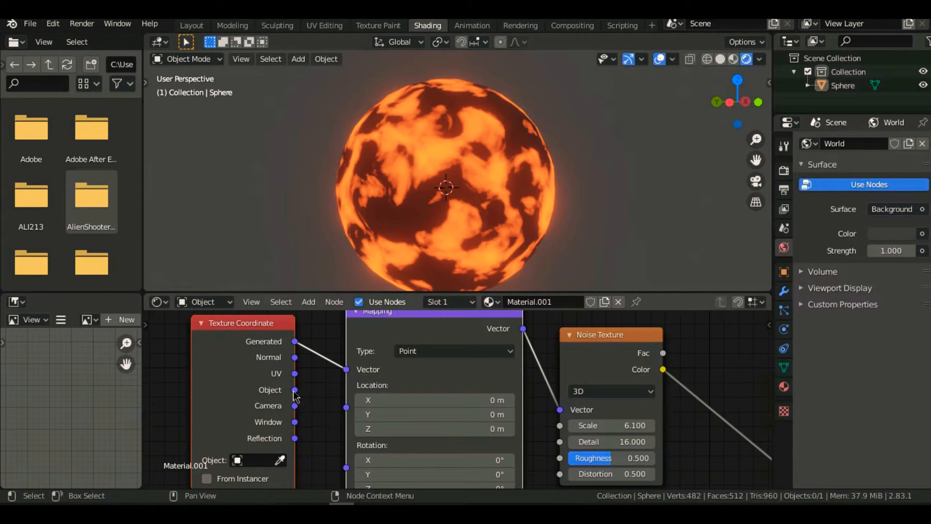
- Add a cube and move it along the X axis until it stands clear beside the sphere
scroll(441, 214, down, 3)
shift+middle_drag(469, 211, 415, 204)
key(shift+a)
click(522, 173)
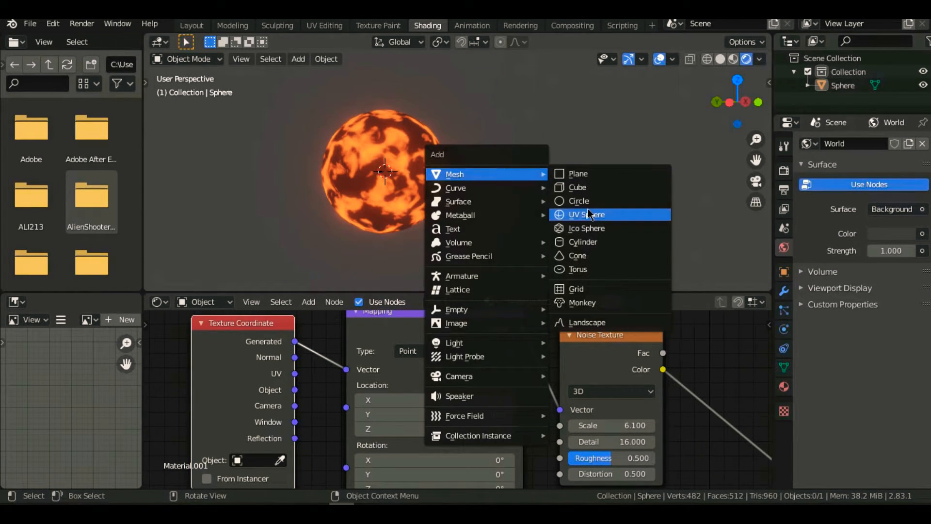
click(594, 194)
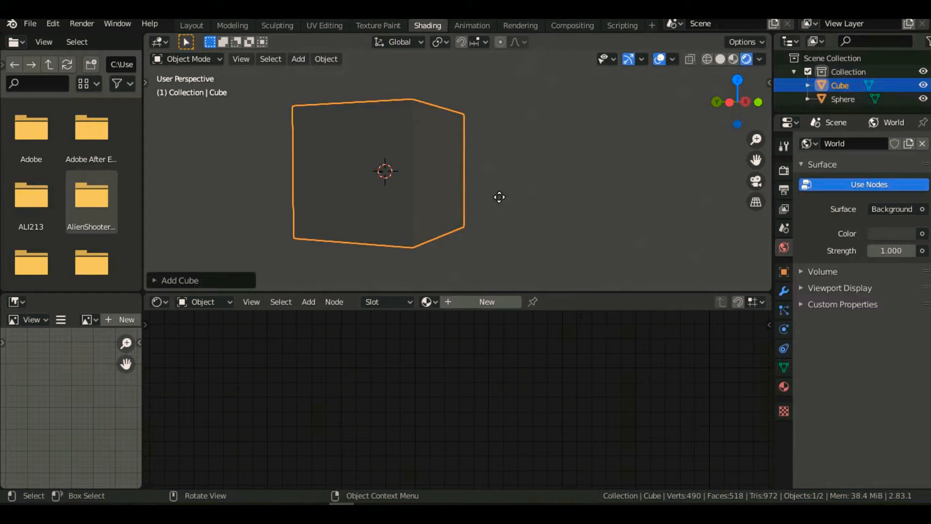
key(g)
key(x)
click(537, 206)
middle_drag(538, 205, 443, 260)
- Assign the existing Material.001 to the cube
click(427, 301)
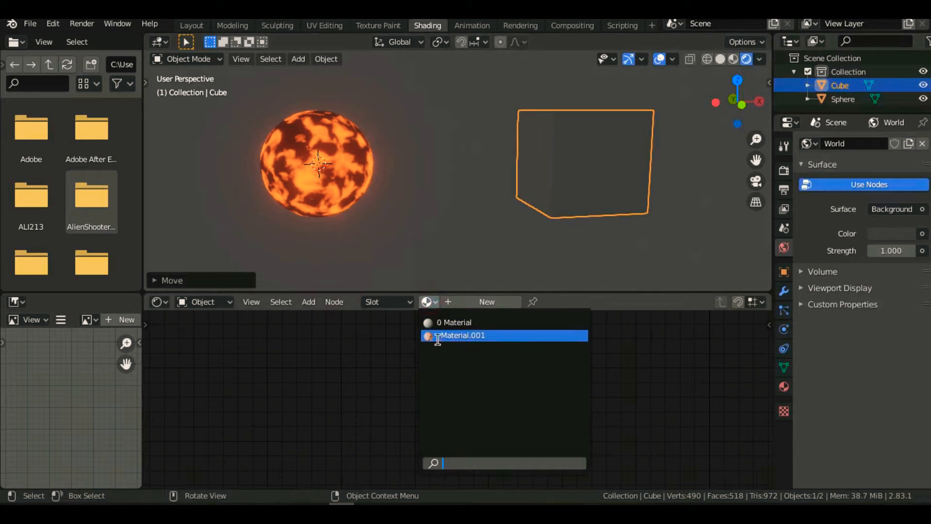
click(438, 336)
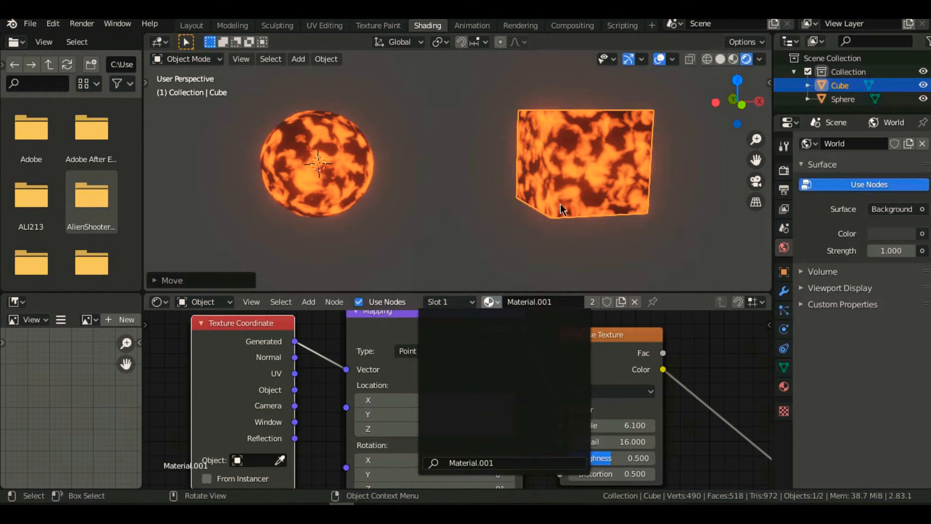
- Connect the Texture Coordinate's Object output to the Mapping node's Vector input in place of Generated
mouse_move(539, 223)
middle_down()
mouse_move(459, 231)
mouse_move(523, 233)
middle_up()
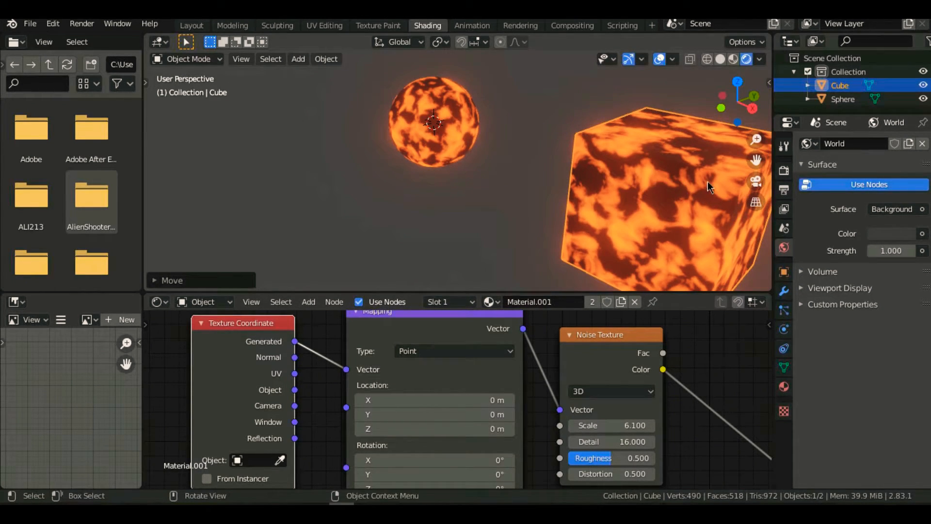
drag(295, 390, 346, 369)
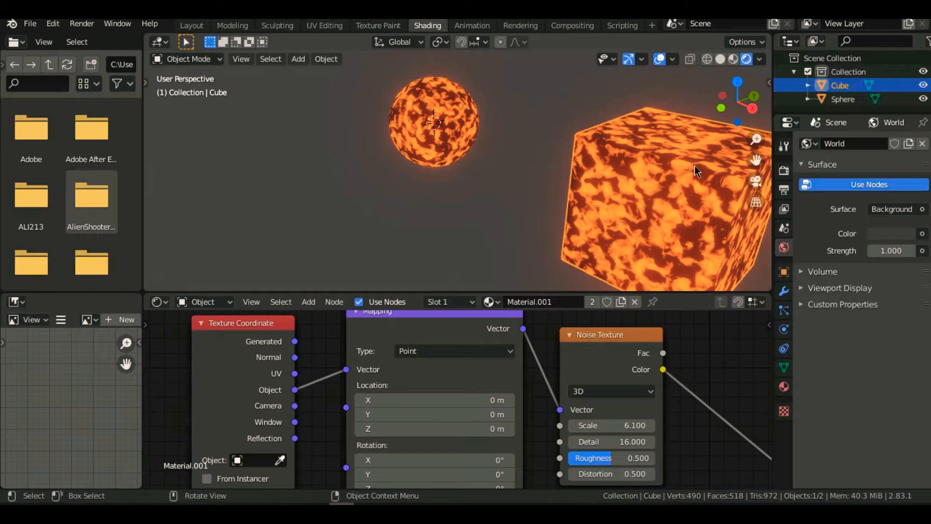
- Delete the cube and select the sphere to bring back its material nodes
key(x)
click(694, 165)
scroll(464, 141, up, 3)
shift+middle_drag(506, 172, 534, 281)
middle_drag(497, 228, 487, 170)
shift+middle_drag(465, 226, 467, 73)
click(361, 206)
middle_drag(350, 212, 388, 226)
scroll(578, 375, down, 4)
- Move the Noise Texture node closer to the ColorRamp, set its Scale to 3.4, and inspect the sphere
middle_drag(577, 374, 404, 396)
drag(418, 369, 448, 362)
drag(465, 426, 413, 425)
middle_drag(286, 190, 440, 224)
middle_drag(440, 224, 447, 188)
shift+middle_drag(607, 188, 495, 187)
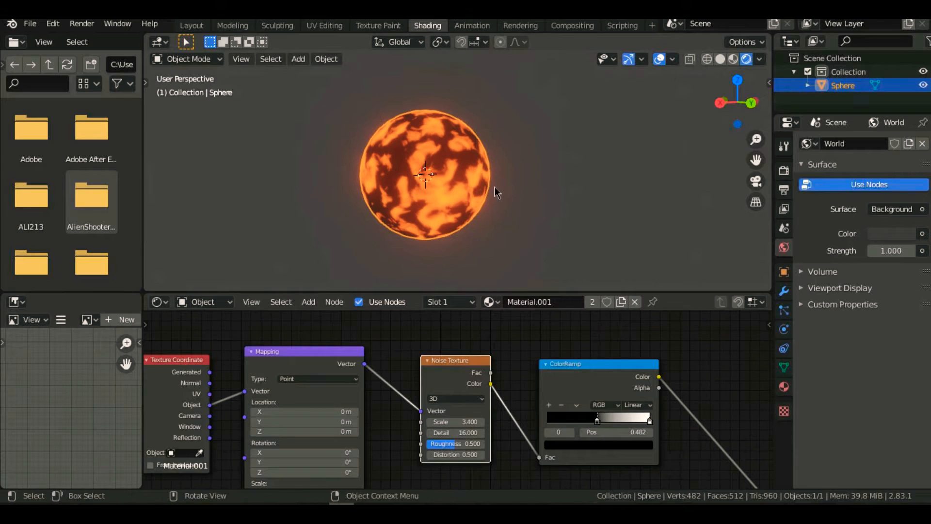
- Move the Texture Coordinate, Mapping and Noise Texture nodes together to a lower spot, farther from the Principled BSDF
scroll(530, 182, up, 4)
scroll(522, 190, down, 3)
scroll(487, 406, down, 5)
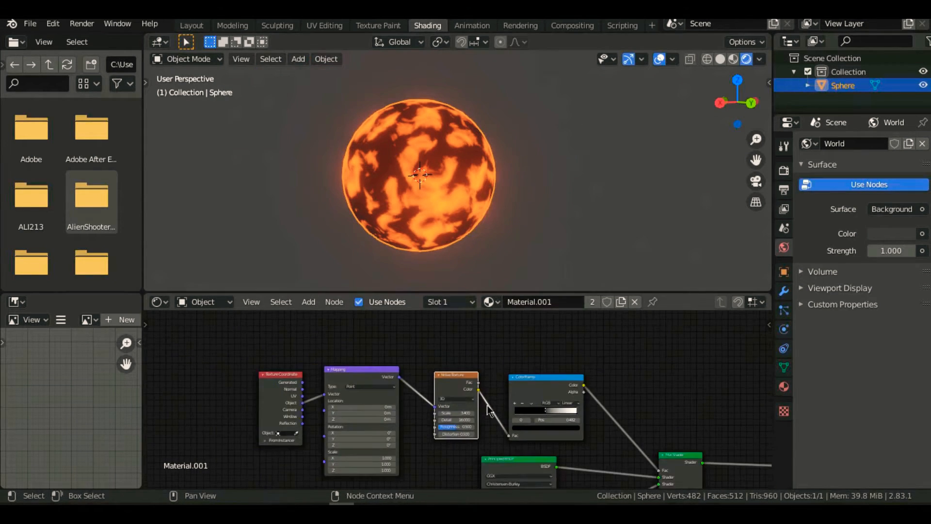
middle_drag(496, 383, 547, 332)
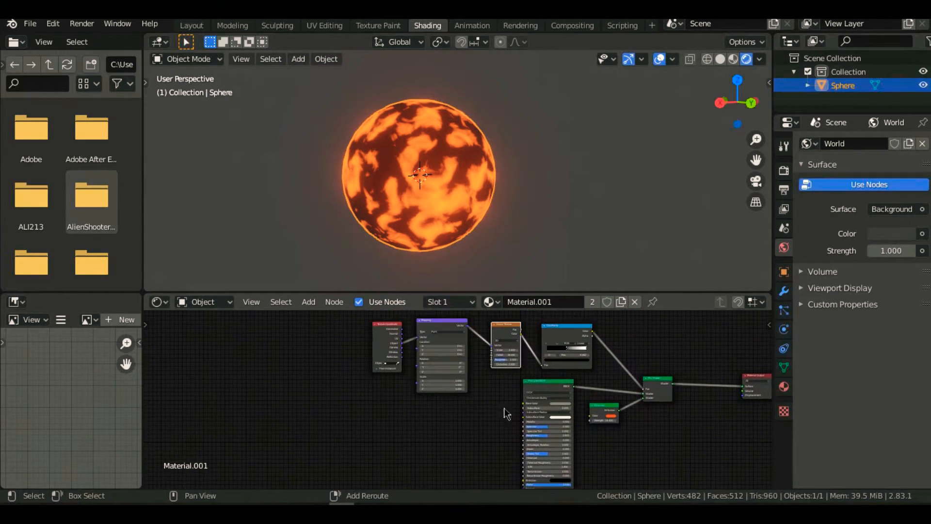
drag(302, 323, 510, 380)
key(g)
click(418, 476)
- Add a Bump node in the space between the Noise Texture and the Principled BSDF
scroll(503, 437, up, 4)
middle_drag(504, 437, 475, 491)
scroll(453, 414, up, 6)
middle_drag(453, 414, 453, 479)
key(shift+a)
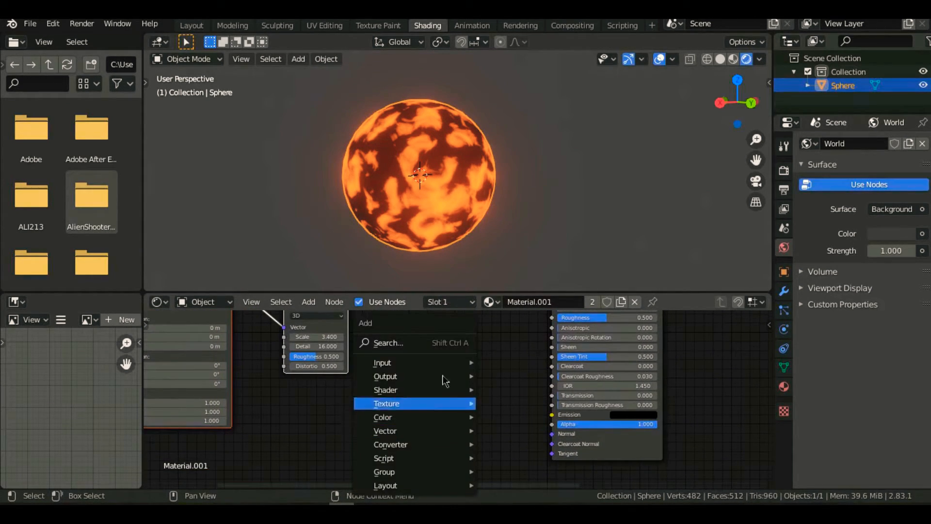
click(430, 342)
text(bump)
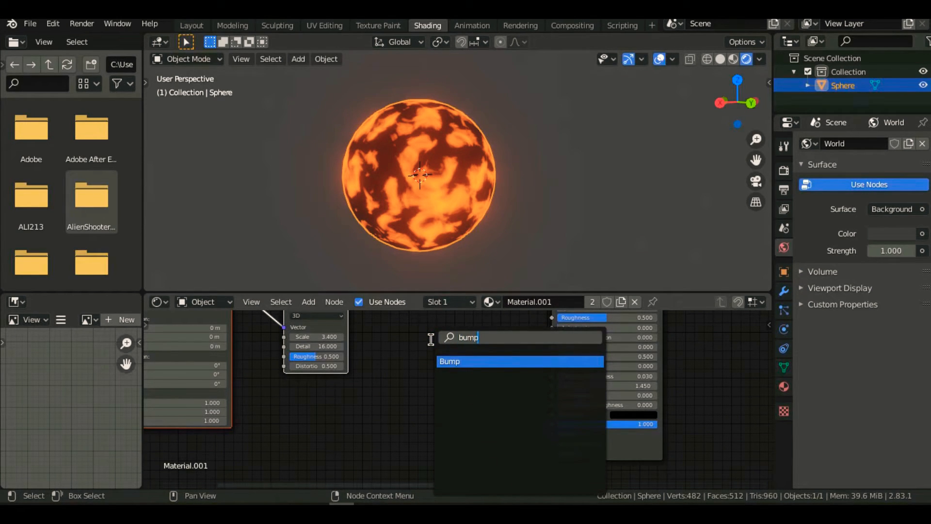
click(478, 361)
click(488, 367)
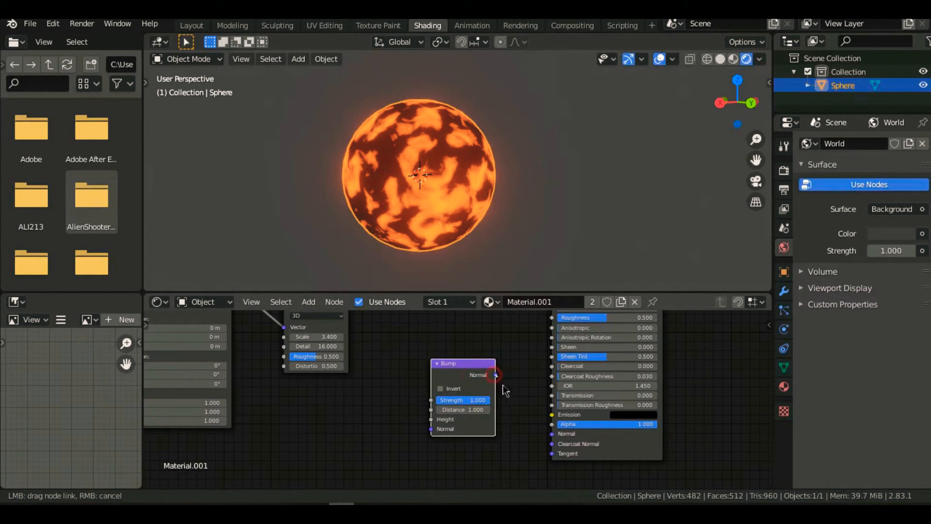
- Connect the Bump's Normal output to the Principled BSDF's Normal input and the Noise Texture's Color output to the Bump's Height input
drag(551, 437, 551, 437)
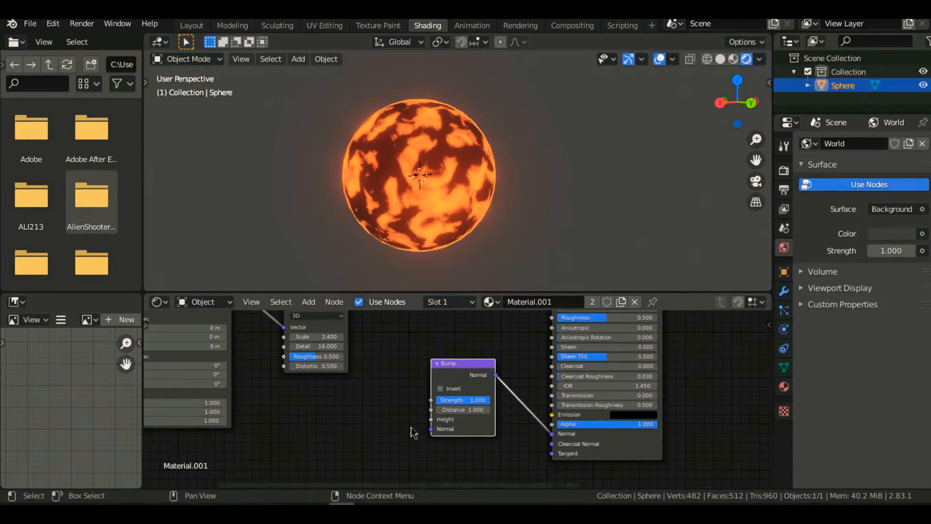
scroll(461, 398, up, 2)
middle_drag(313, 373, 313, 425)
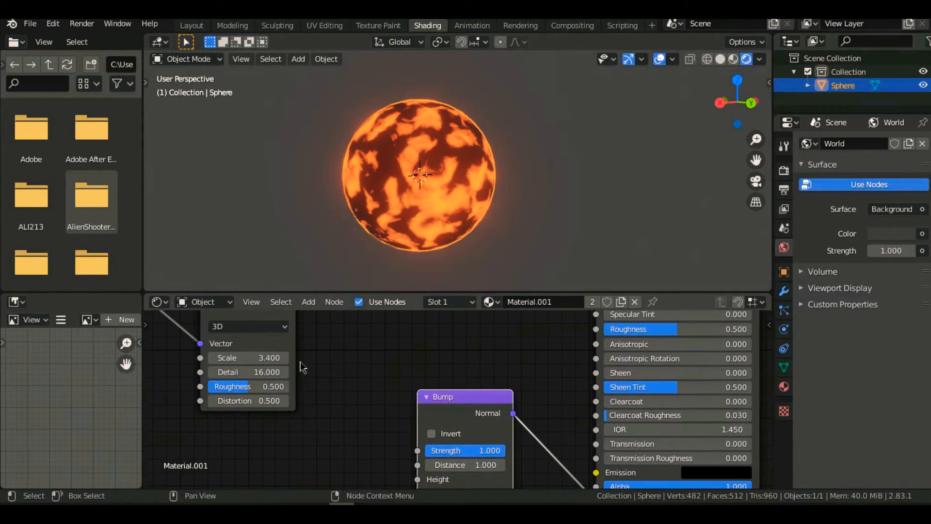
scroll(303, 361, down, 4)
drag(314, 319, 320, 340)
middle_drag(344, 375, 328, 333)
drag(324, 323, 340, 337)
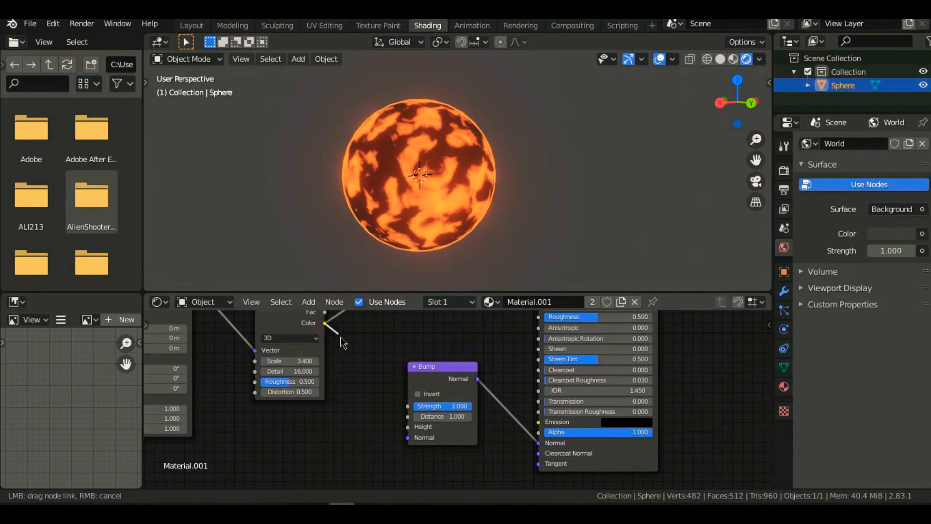
drag(388, 425, 408, 427)
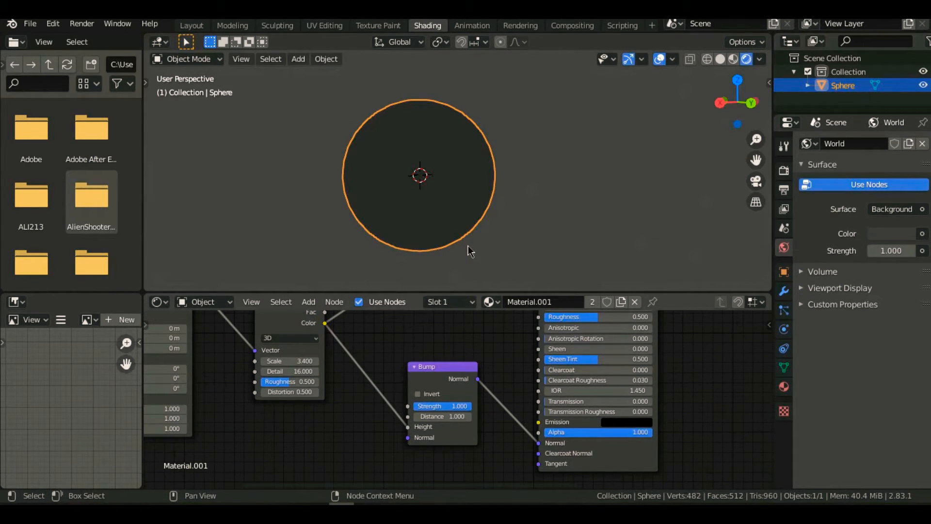
- Duplicate the Noise Texture node and insert the copy on the link between the Mapping node and the original Noise Texture
scroll(476, 191, up, 6)
scroll(307, 220, up, 4)
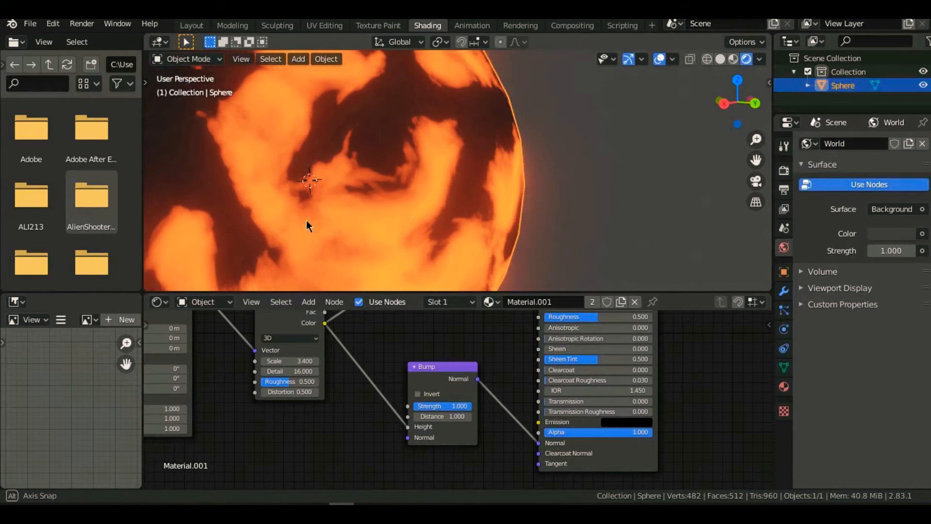
middle_drag(331, 207, 425, 204)
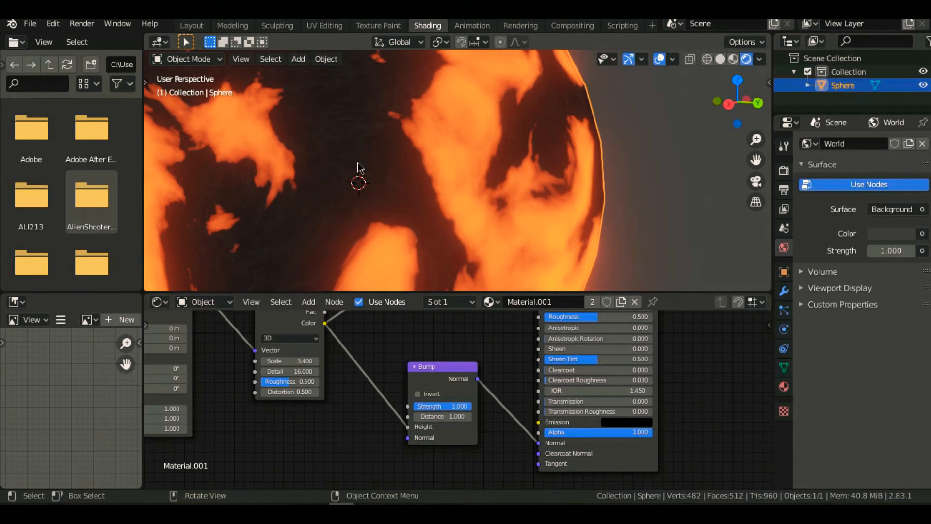
scroll(365, 438, down, 3)
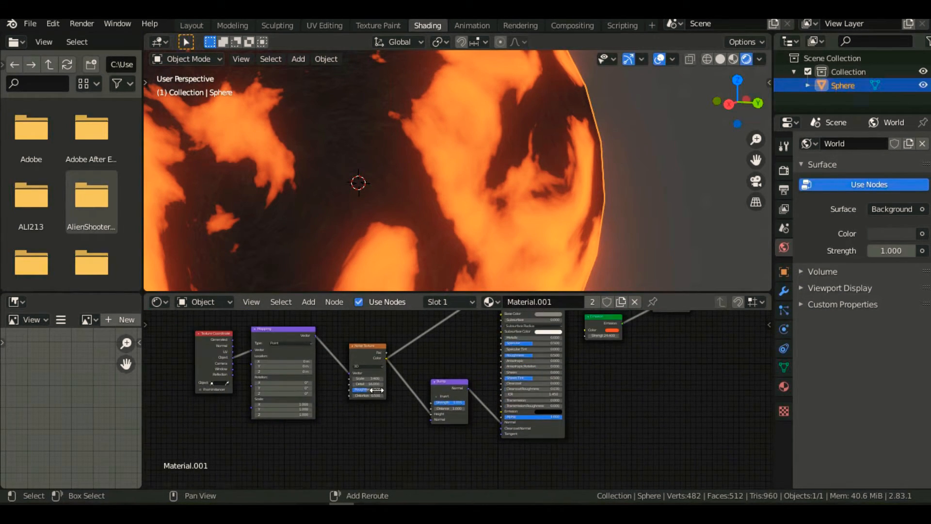
scroll(406, 221, down, 3)
scroll(406, 221, down, 2)
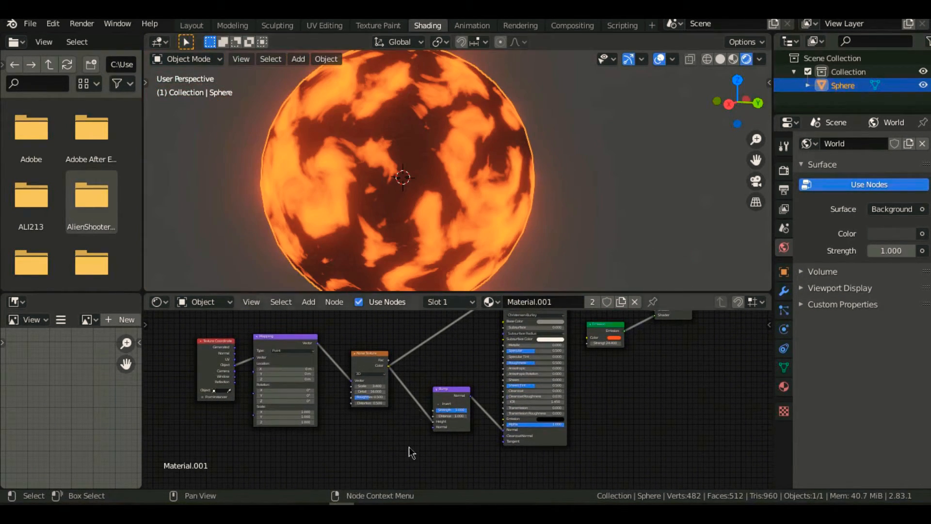
drag(360, 357, 388, 319)
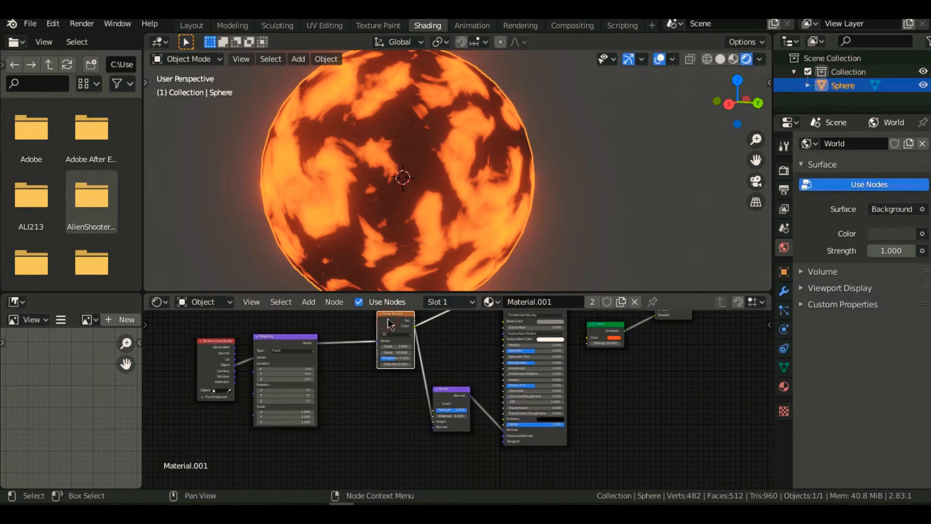
key(shift+d)
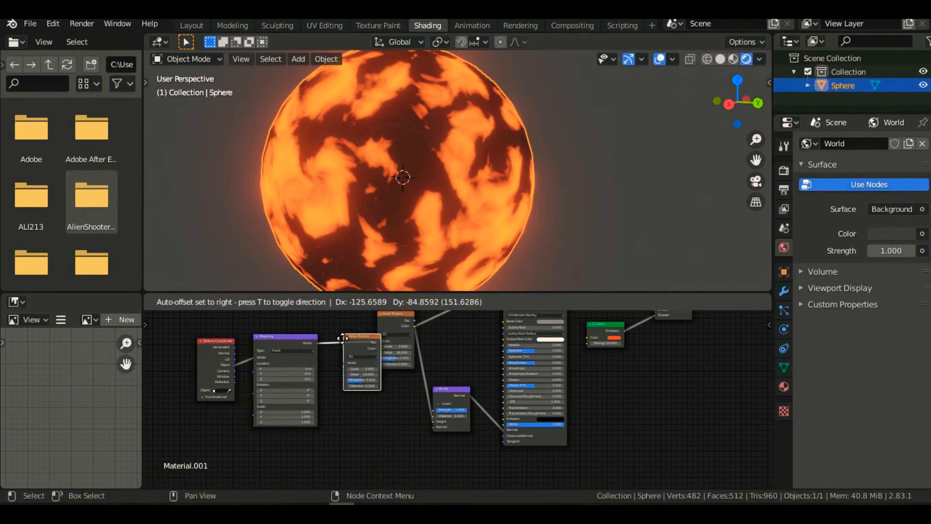
click(346, 340)
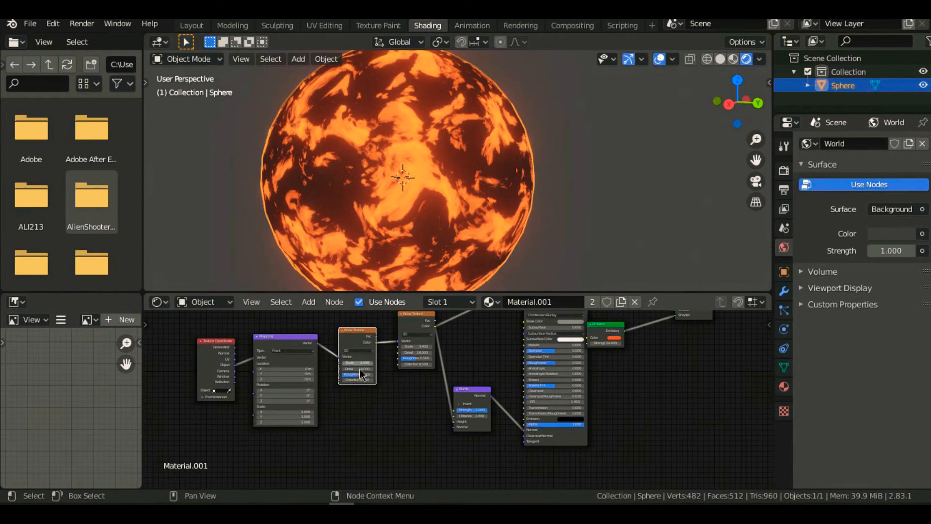
- Set the ColorRamp's black stop to position 0.445 and move its white stop inward to brighten the sphere's lava pattern
middle_drag(531, 205, 480, 214)
middle_drag(491, 347, 382, 438)
scroll(542, 359, up, 2)
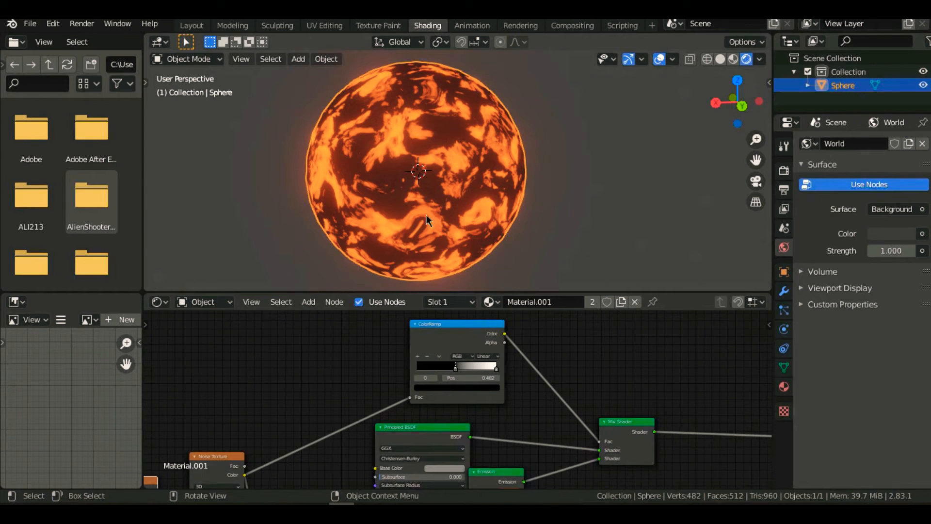
drag(497, 374, 441, 368)
mouse_move(470, 216)
middle_down()
mouse_move(348, 227)
mouse_move(542, 208)
mouse_move(453, 210)
middle_up()
scroll(542, 208, up, 5)
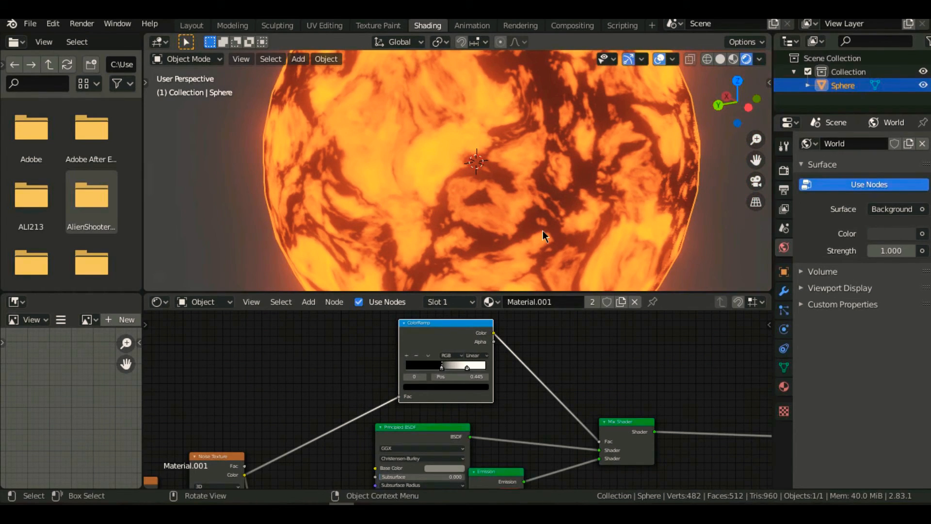
scroll(544, 231, down, 4)
scroll(543, 231, down, 1)
scroll(412, 420, down, 1)
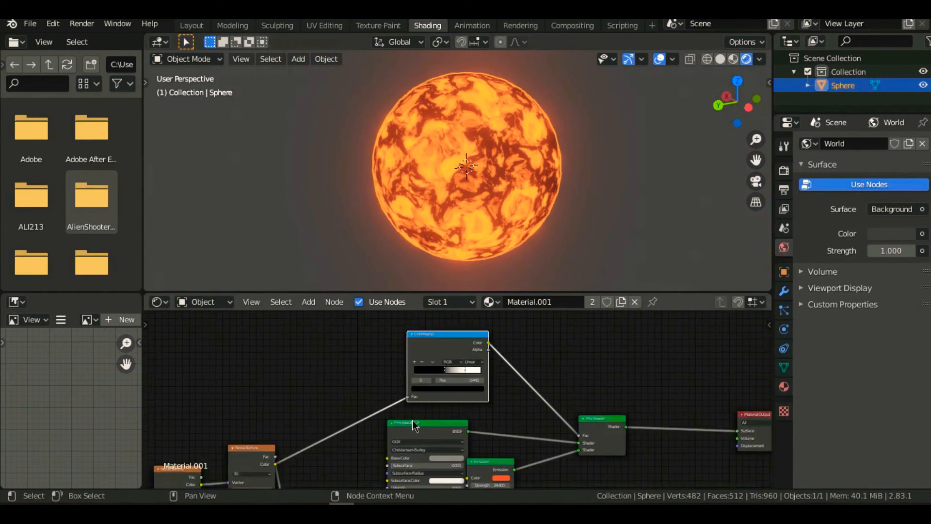
scroll(412, 420, down, 2)
middle_drag(354, 442, 394, 358)
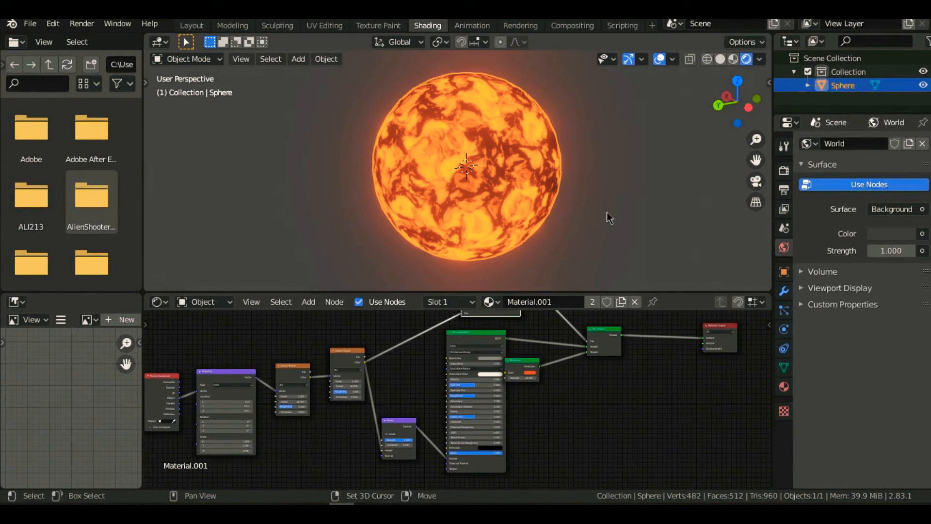
shift+middle_drag(607, 211, 594, 219)
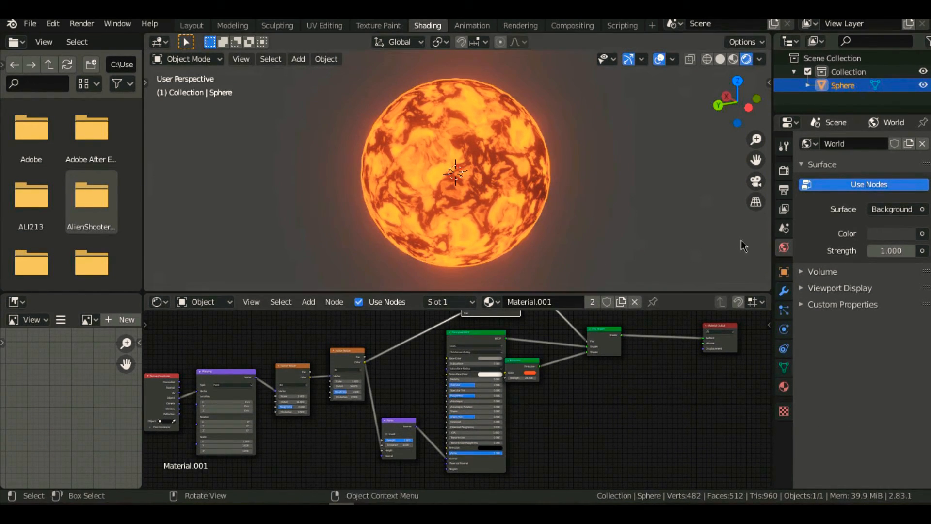
click(783, 290)
click(863, 143)
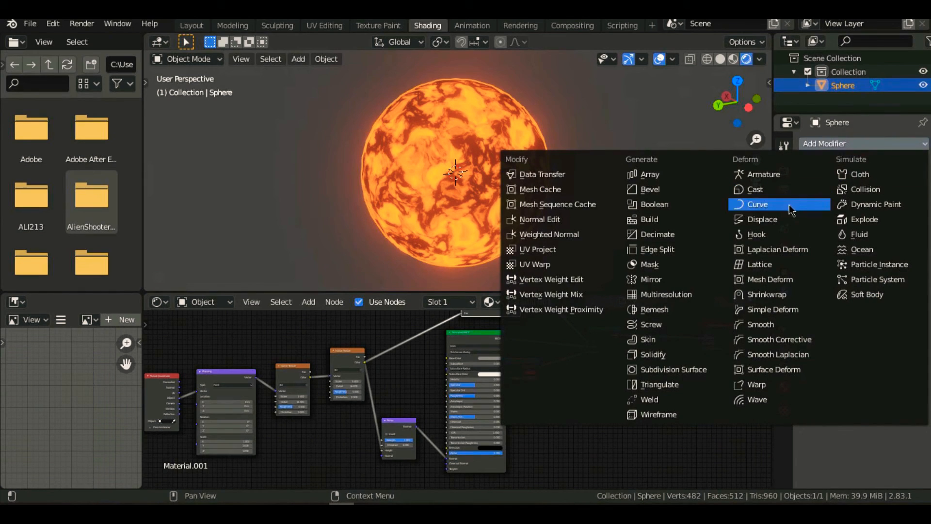
scroll(569, 186, up, 2)
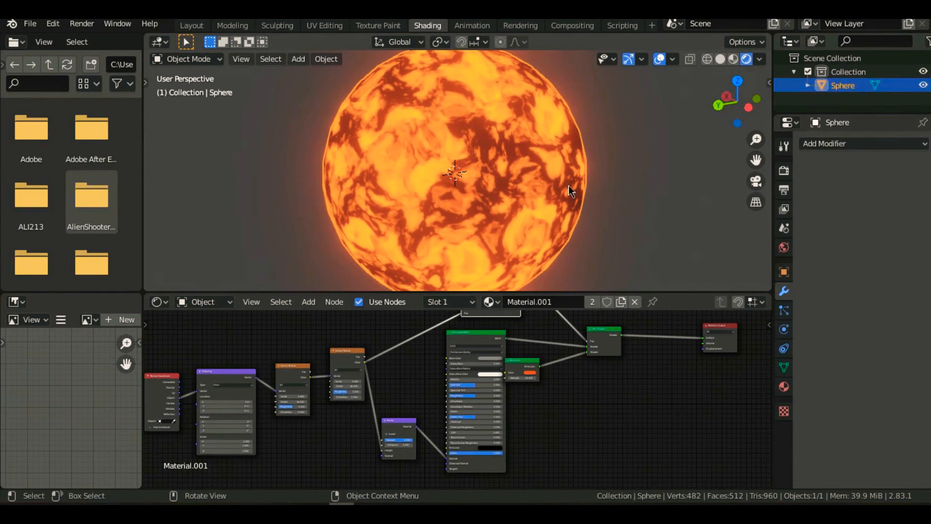
- Move the Emission node clear of the Principled BSDF so that the two nodes do not overlap
drag(527, 371, 543, 382)
scroll(478, 199, down, 3)
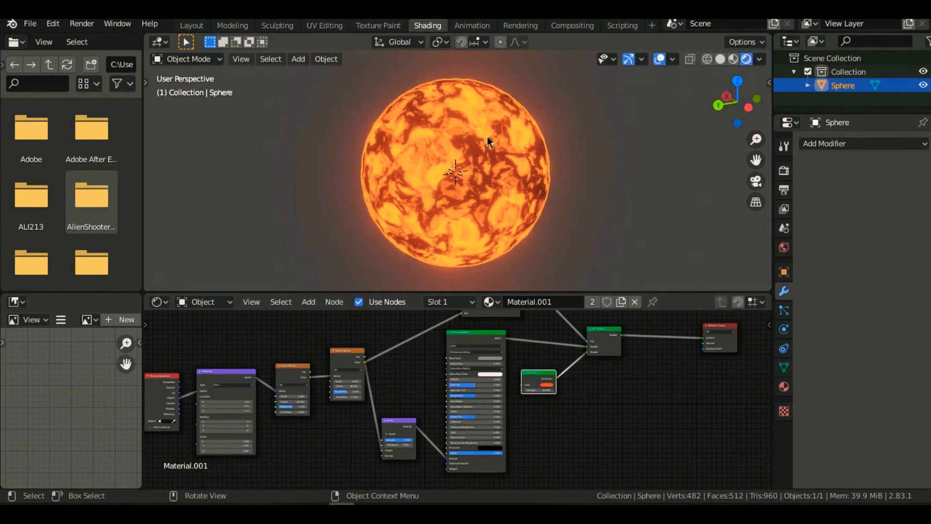
- Add a cylinder mesh to the scene and move it along the X axis until it stands beside the sphere
shift+middle_drag(489, 142, 369, 144)
key(shift+a)
mouse_move(533, 170)
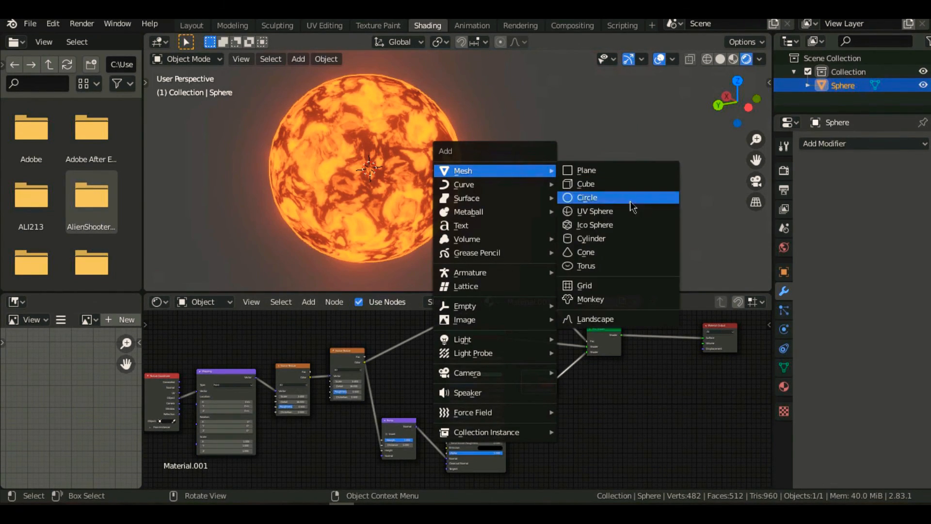
click(612, 239)
scroll(532, 218, down, 2)
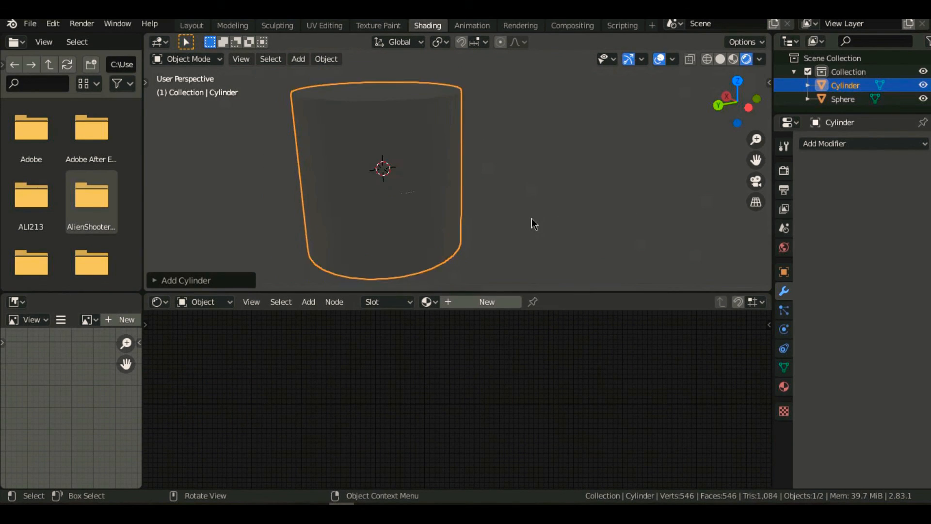
key(g)
key(x)
click(679, 227)
- Assign the existing lava material, Material.001, to the cylinder
scroll(455, 262, down, 2)
middle_drag(454, 262, 522, 236)
click(427, 301)
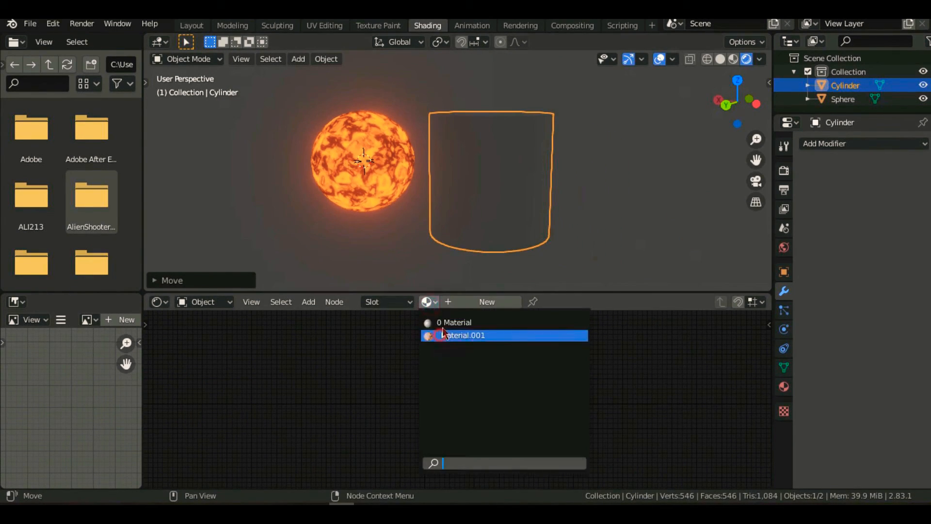
click(485, 335)
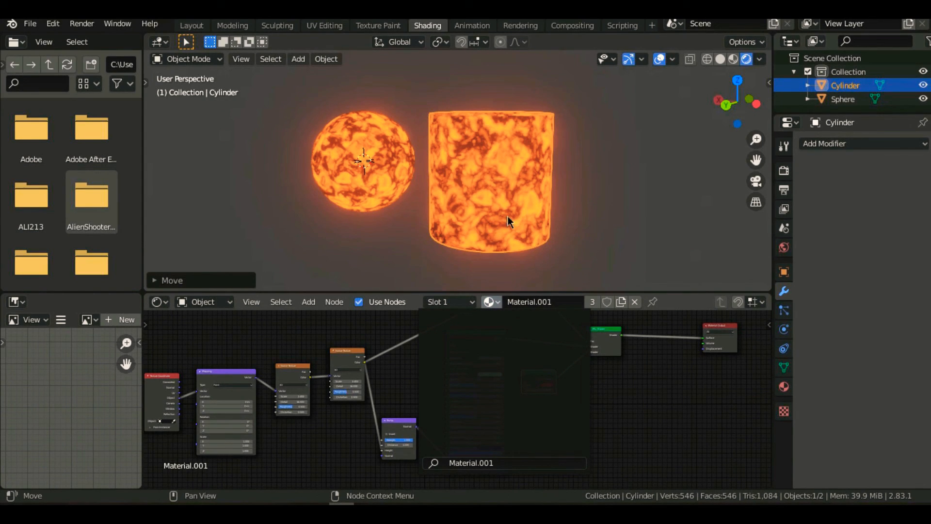